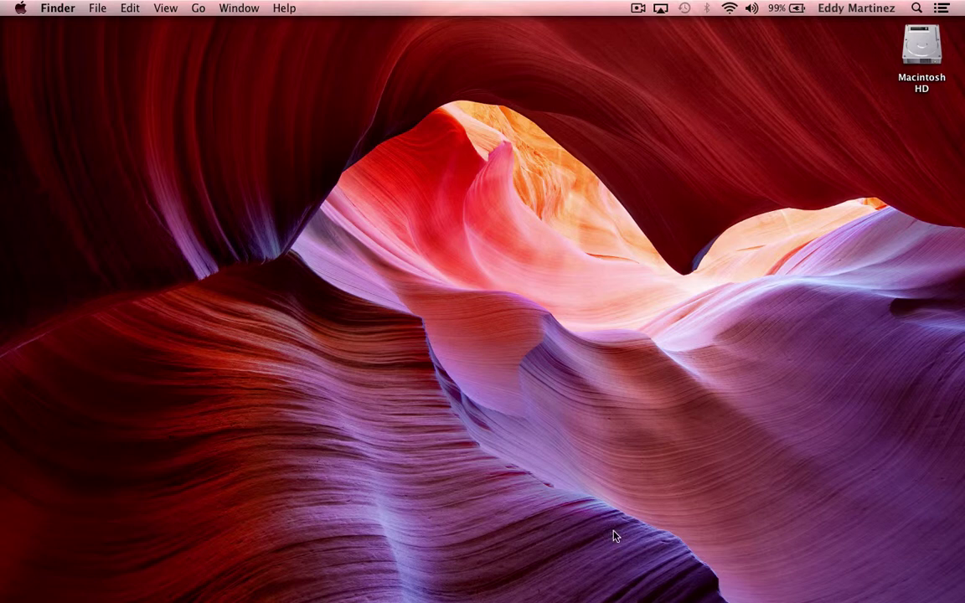
Launch Pro Tools and open the recent session Session Basics.ptx from Quick Start
mouse_move(587, 596)
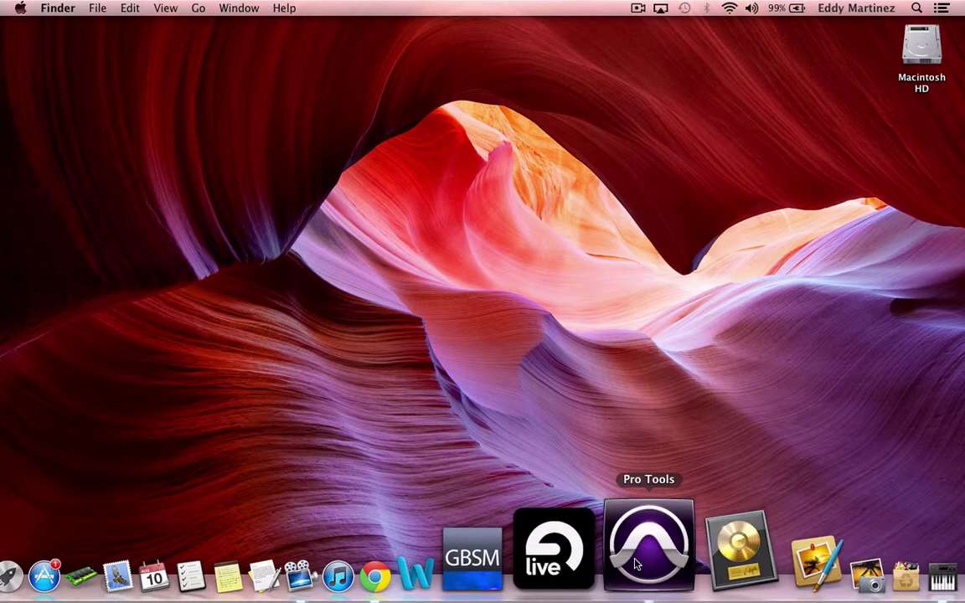
left_click(635, 566)
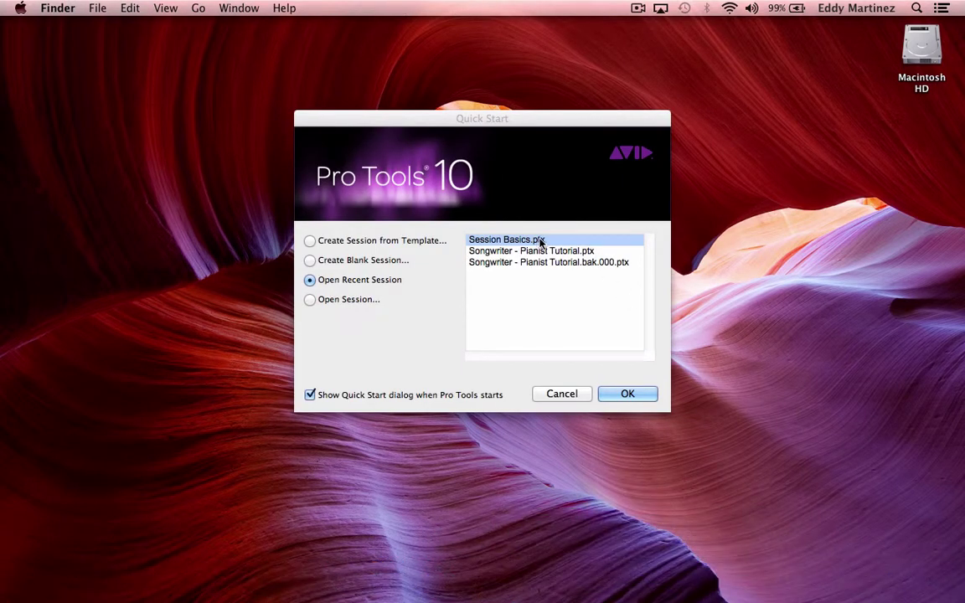
left_click(626, 395)
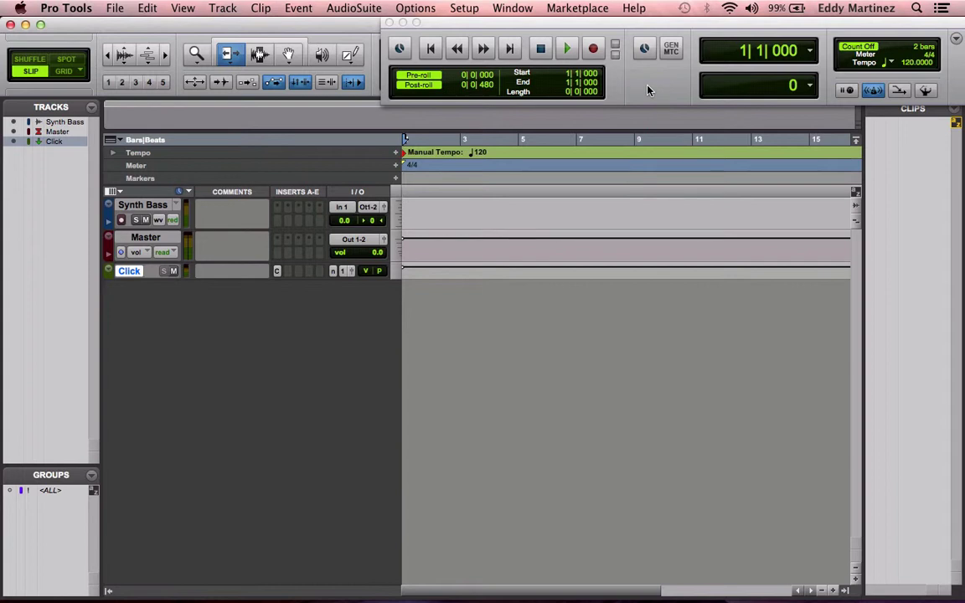
left_click(510, 8)
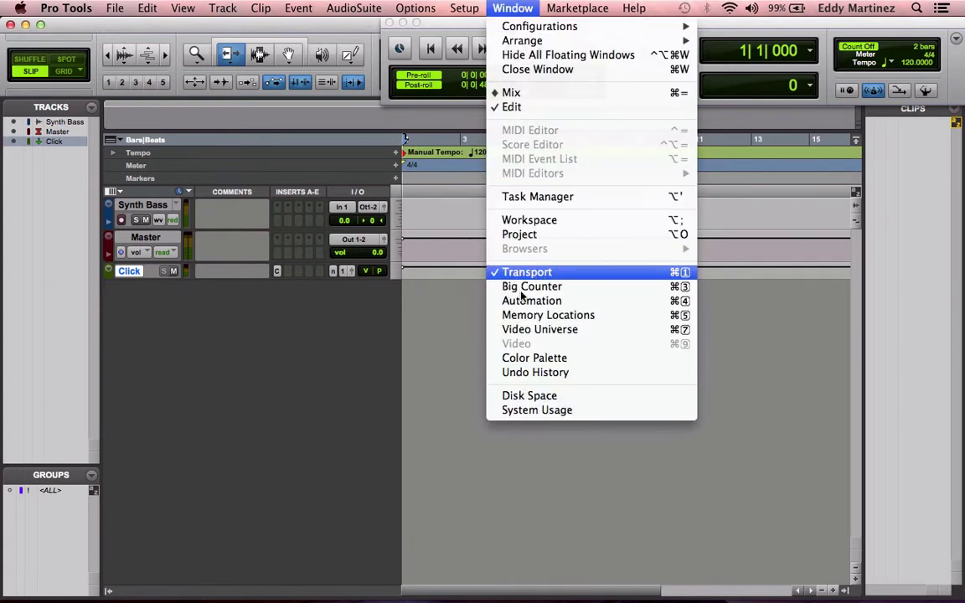
left_click(447, 480)
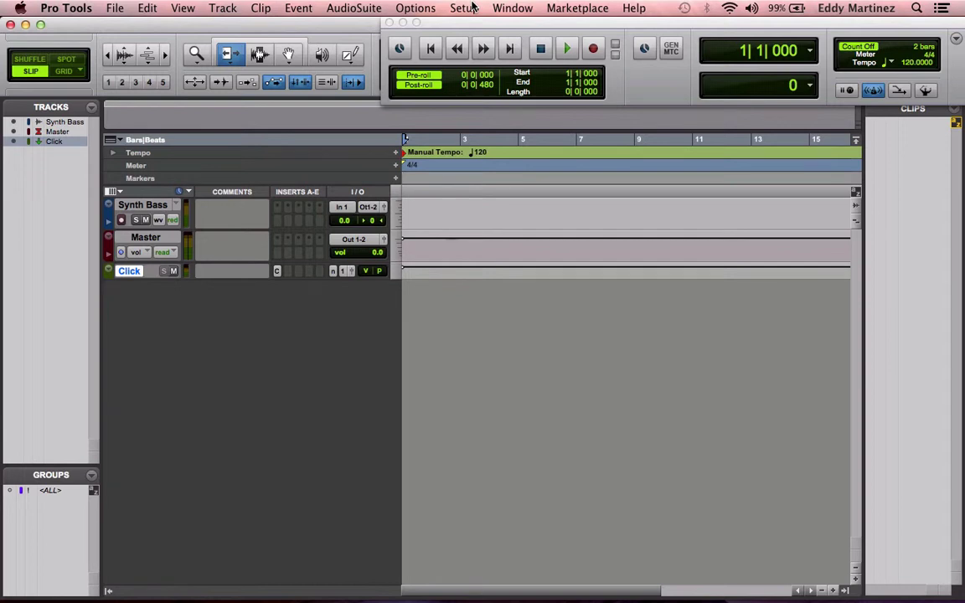
Set the Playback Engine to Avid Mbox Mini and let the session save, close and reopen
left_click(465, 7)
mouse_move(491, 8)
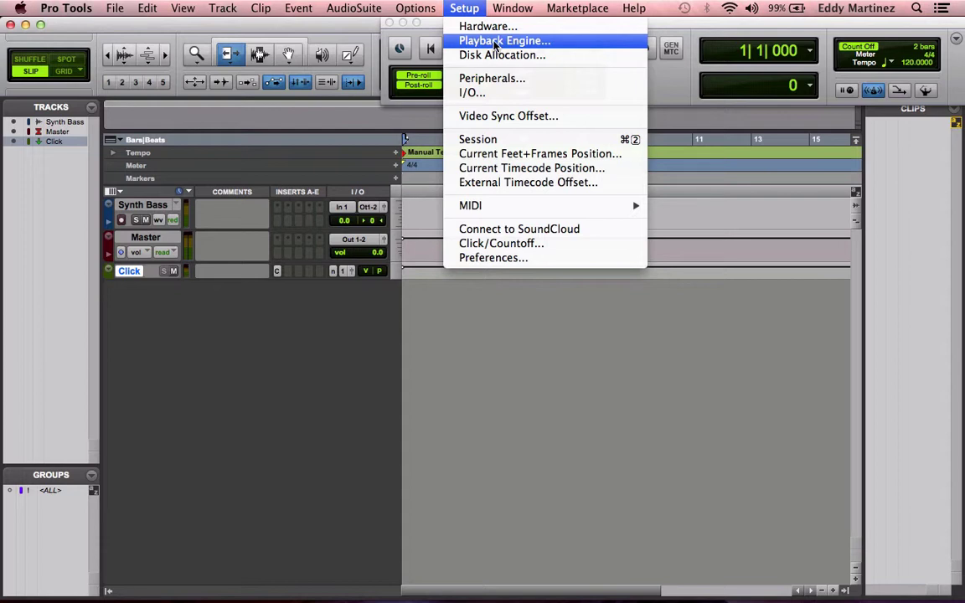
left_click(496, 42)
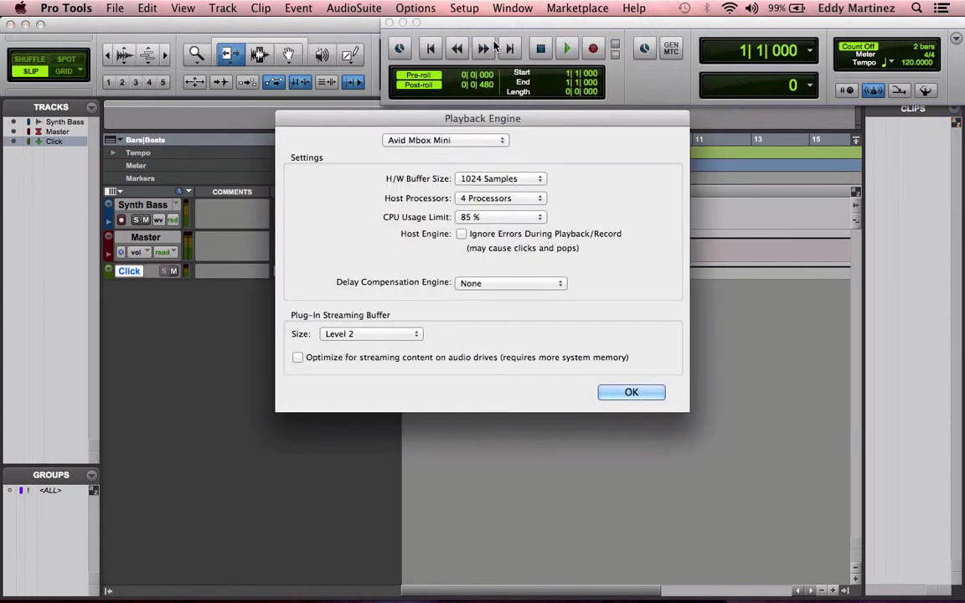
left_click(498, 142)
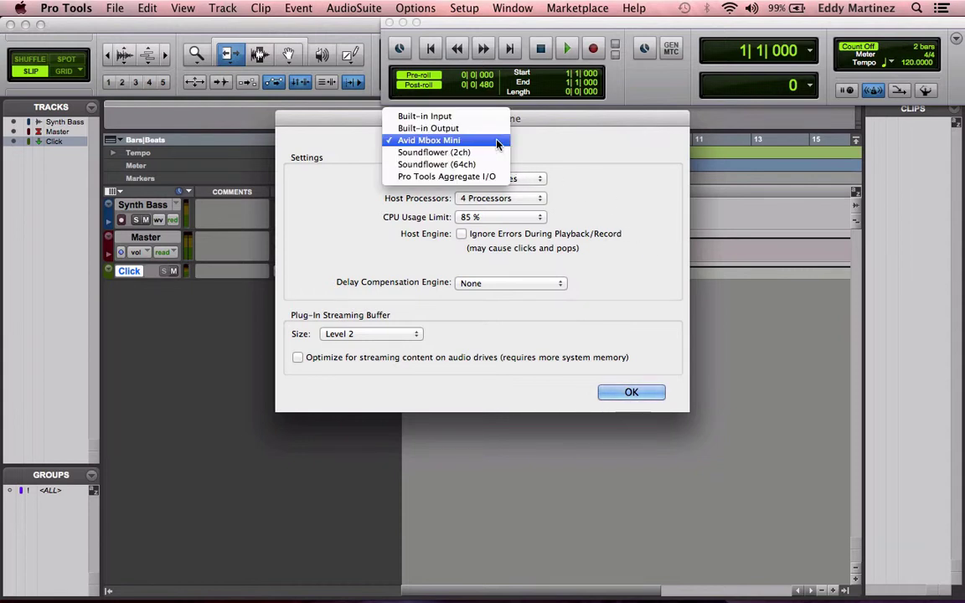
left_click(436, 140)
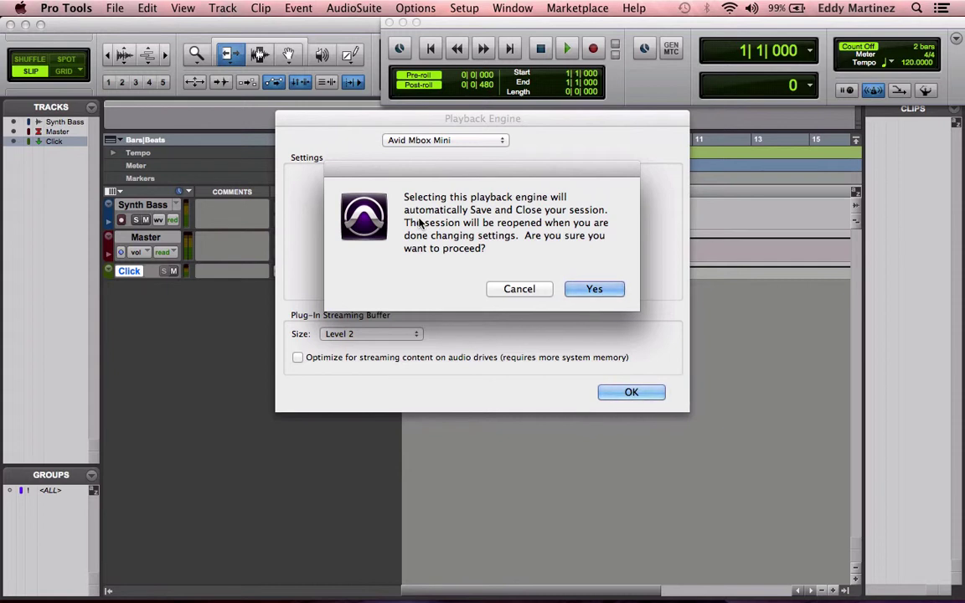
left_click(604, 289)
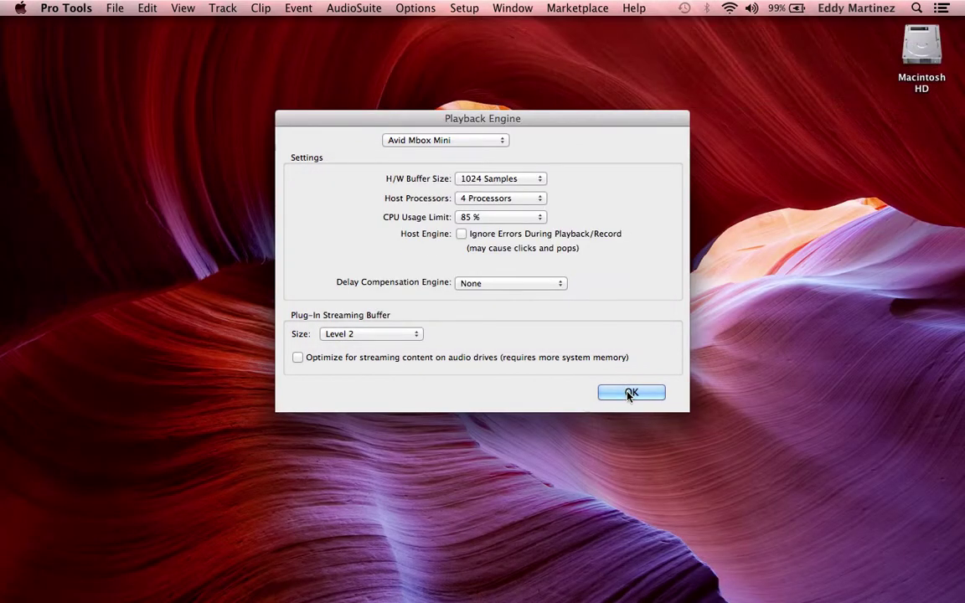
left_click(630, 392)
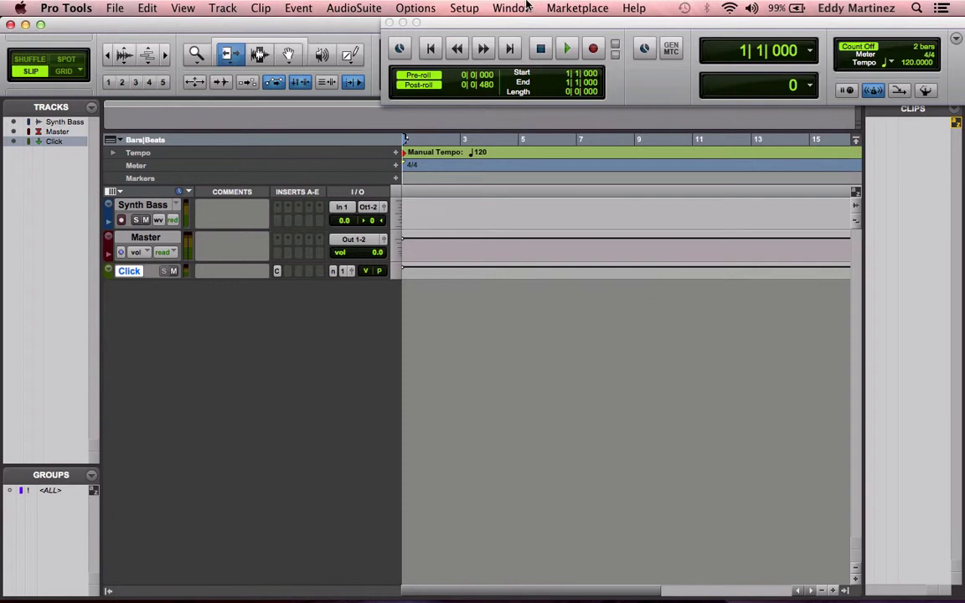
left_click(465, 9)
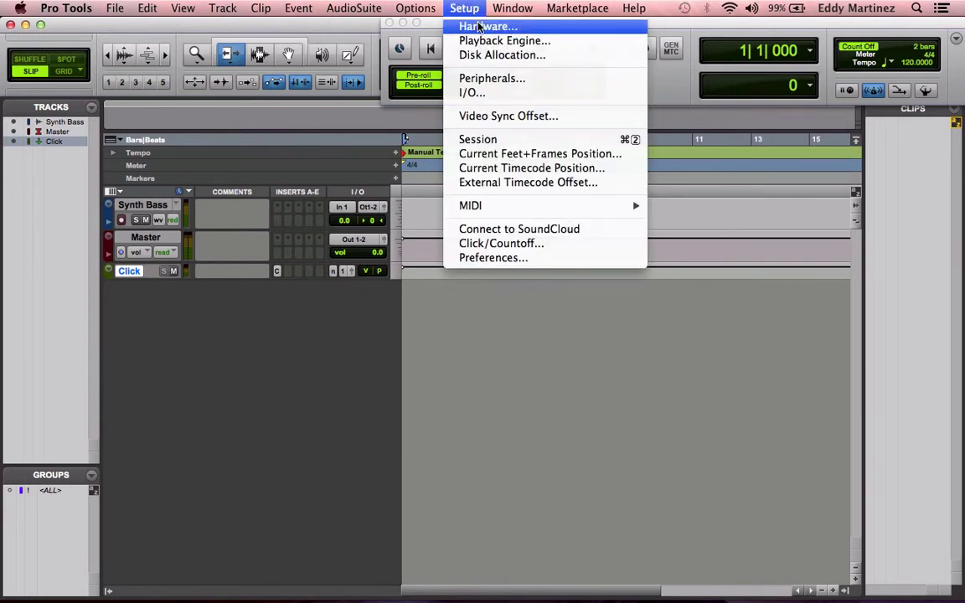
left_click(480, 28)
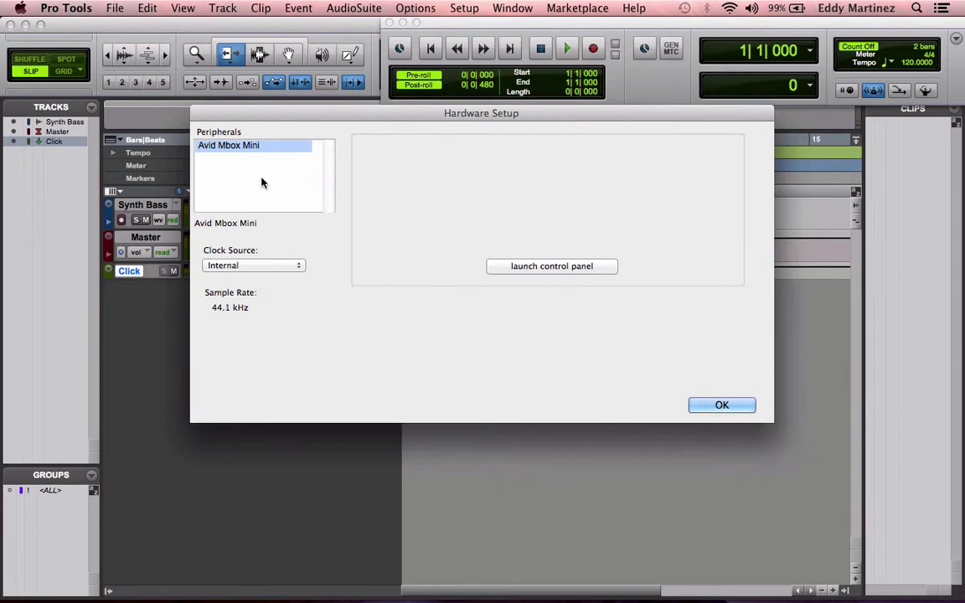
left_click(725, 407)
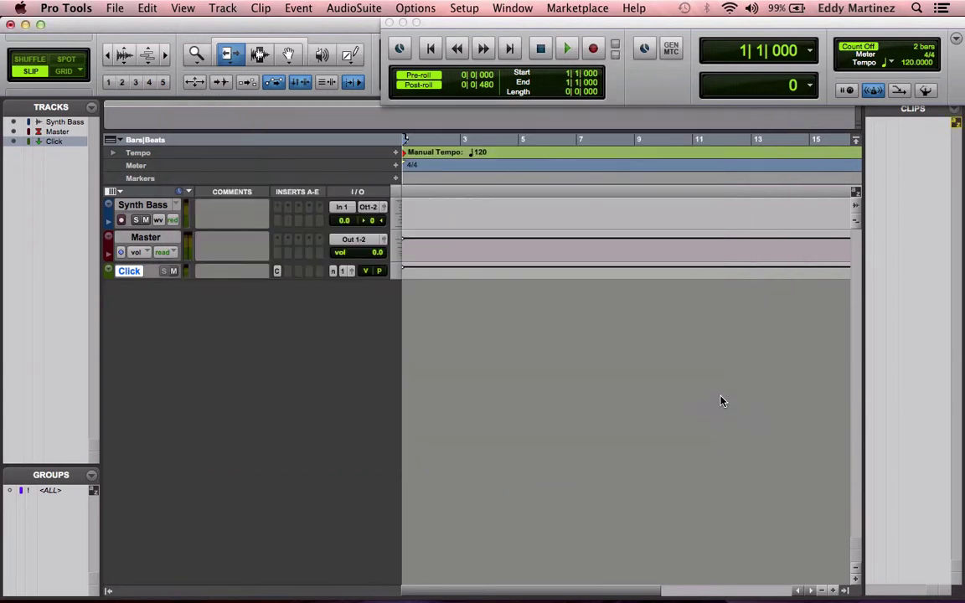
left_click(466, 7)
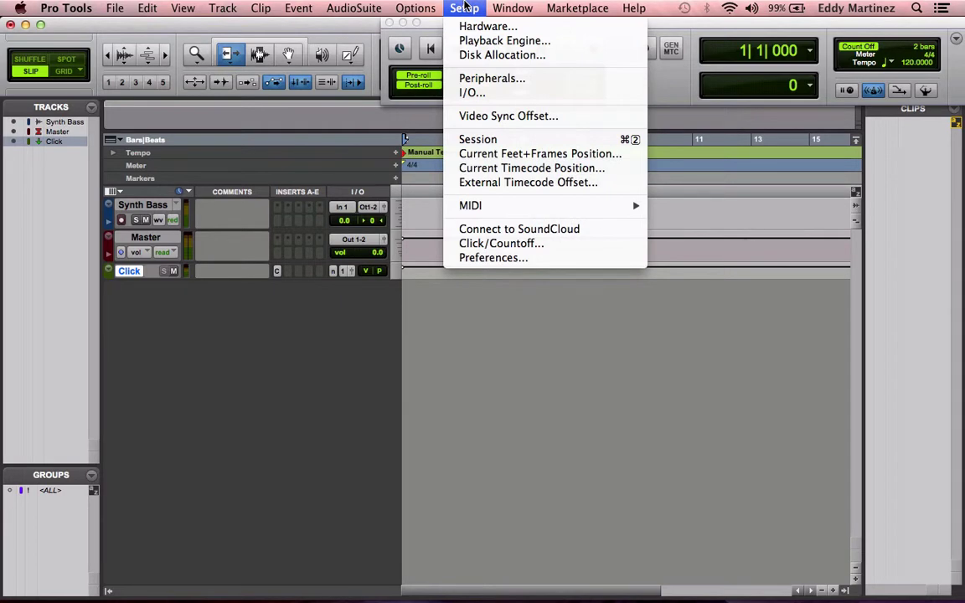
left_click(497, 97)
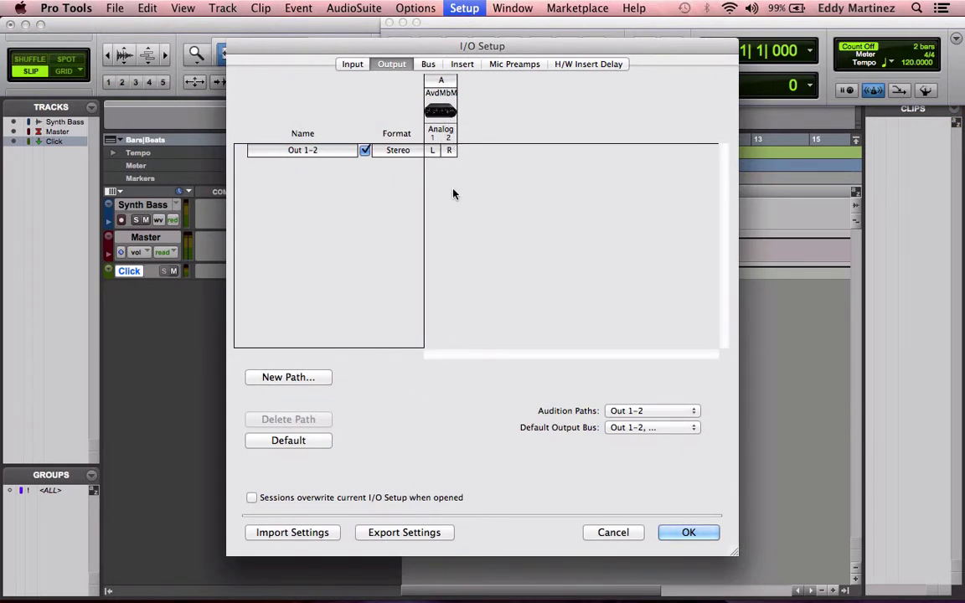
left_click(352, 64)
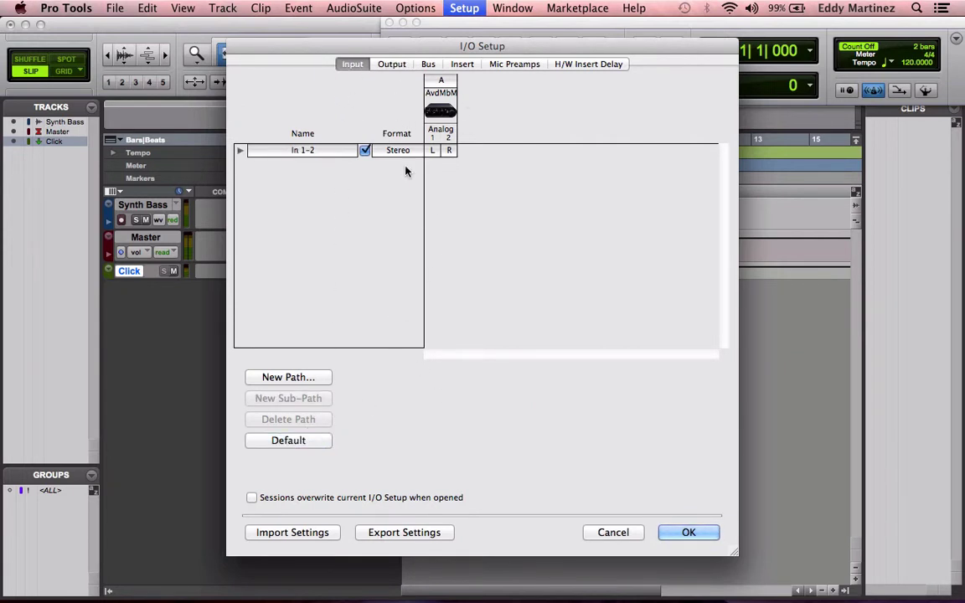
left_click(387, 65)
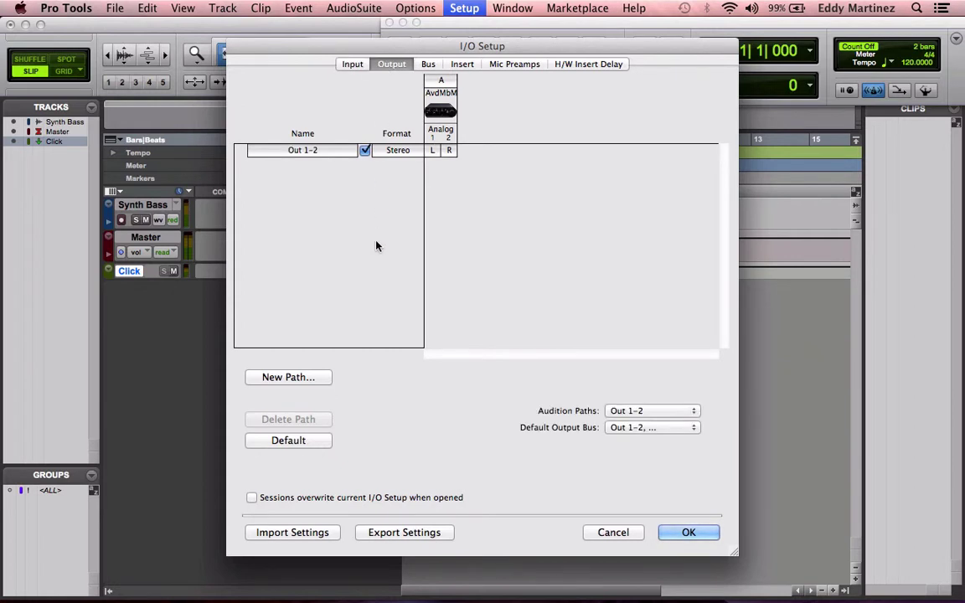
left_click(311, 441)
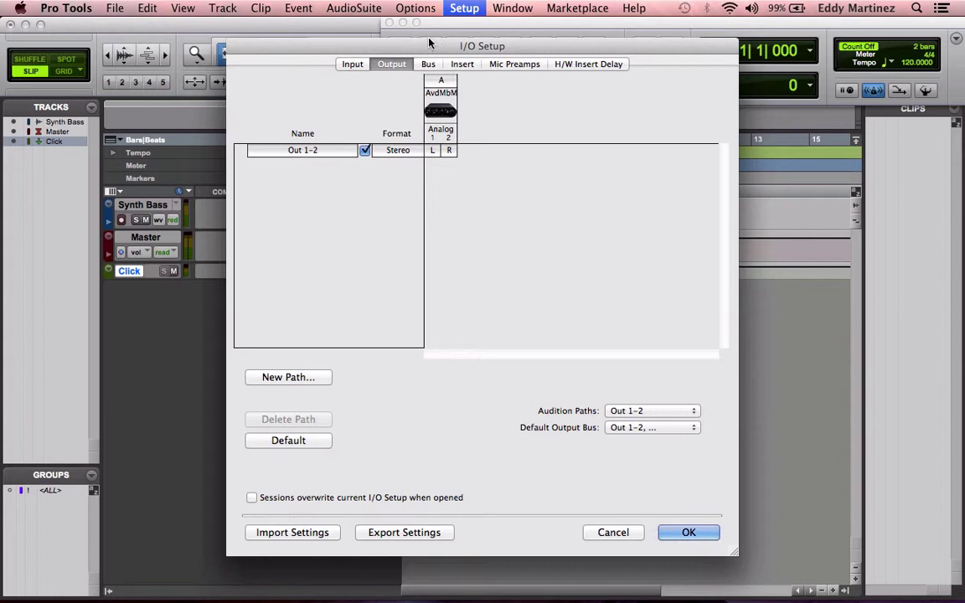
left_click(428, 65)
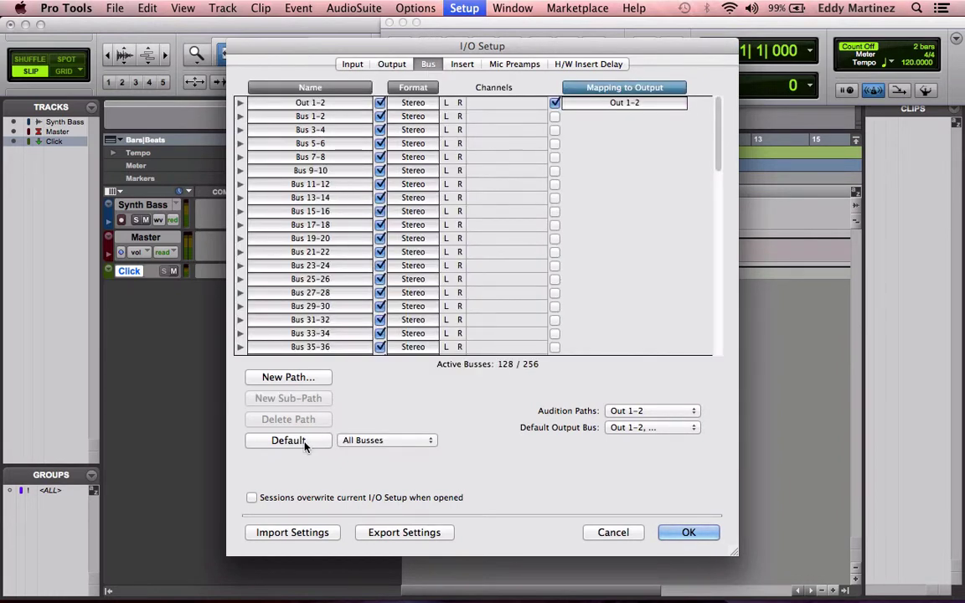
left_click(462, 64)
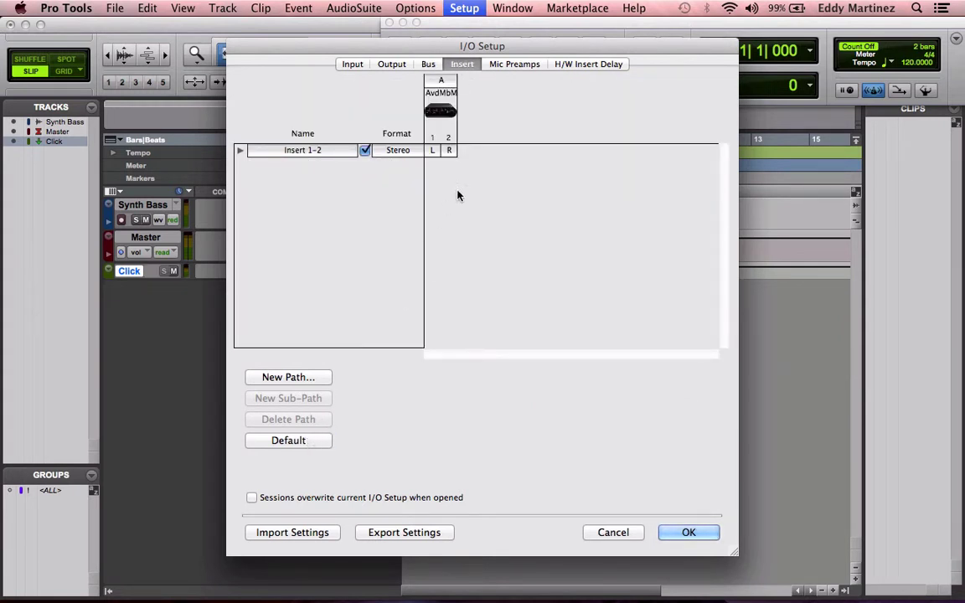
left_click(493, 70)
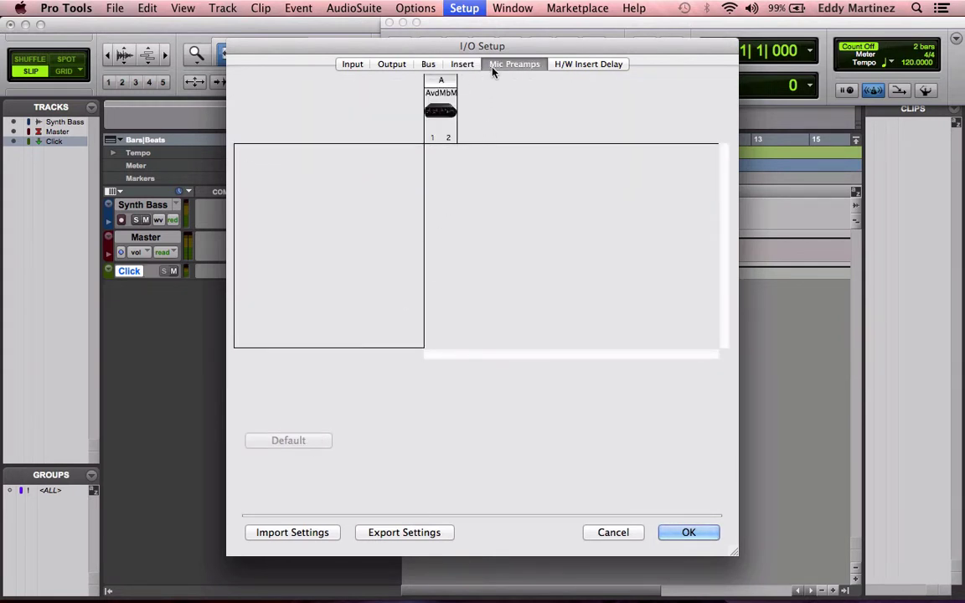
left_click(575, 71)
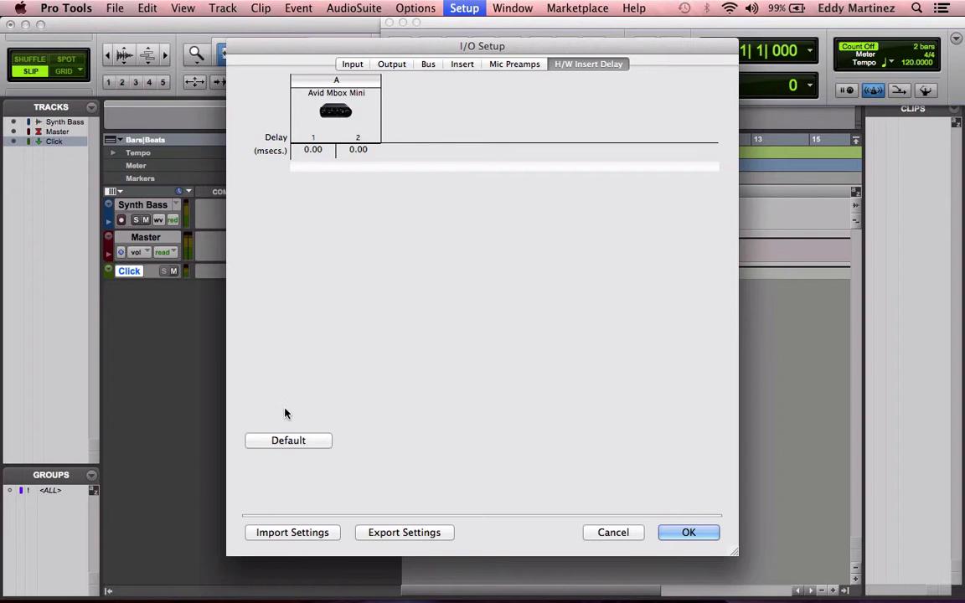
left_click(689, 533)
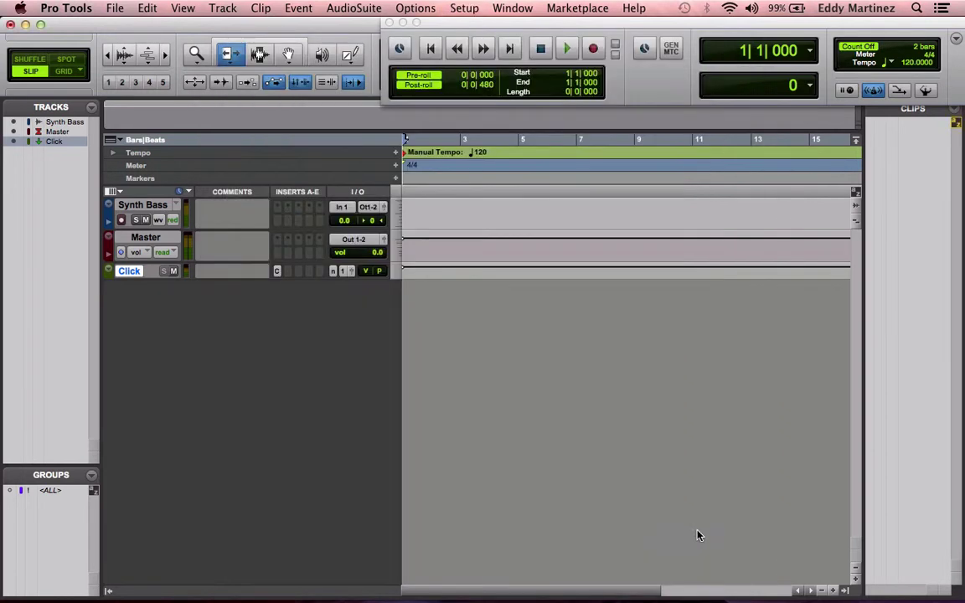
Arm the Synth Bass track, check playback, then record-enable the Transport
left_click(121, 220)
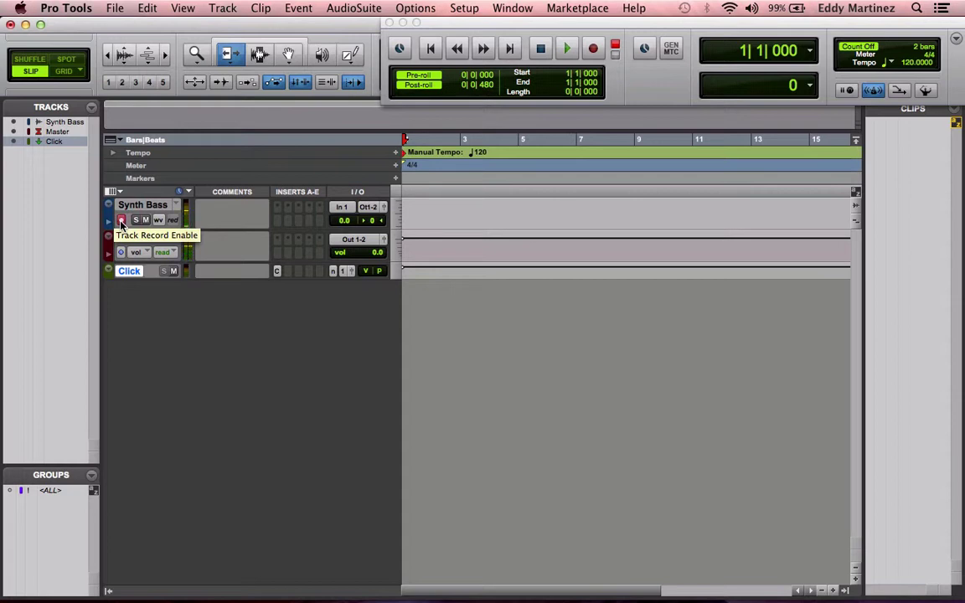
key("space")
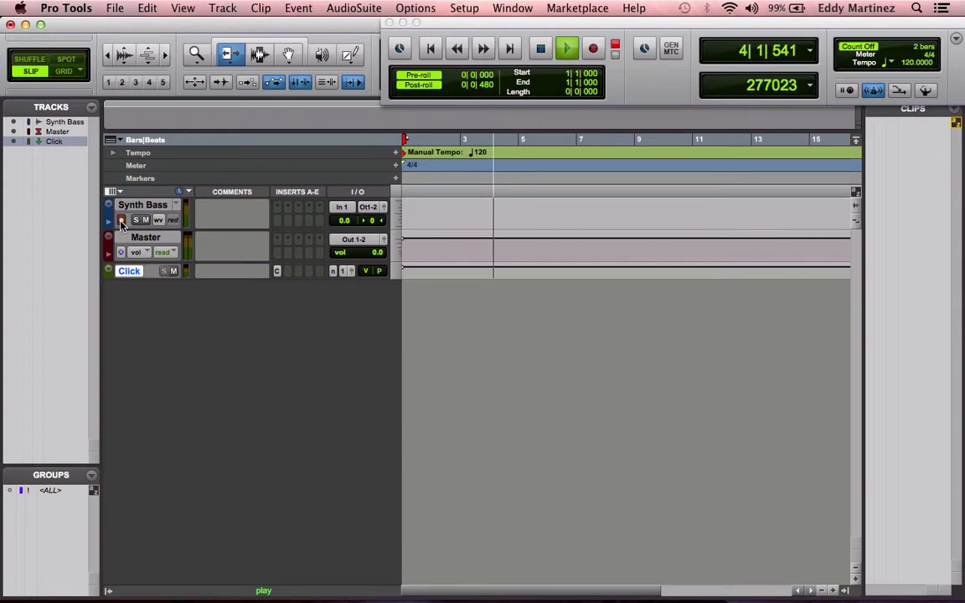
key("space")
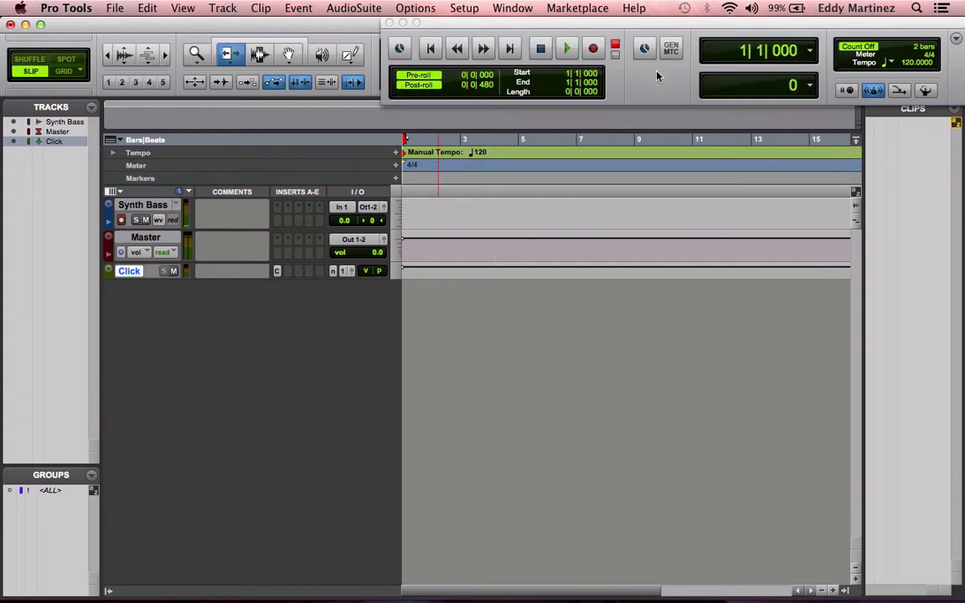
left_click(596, 50)
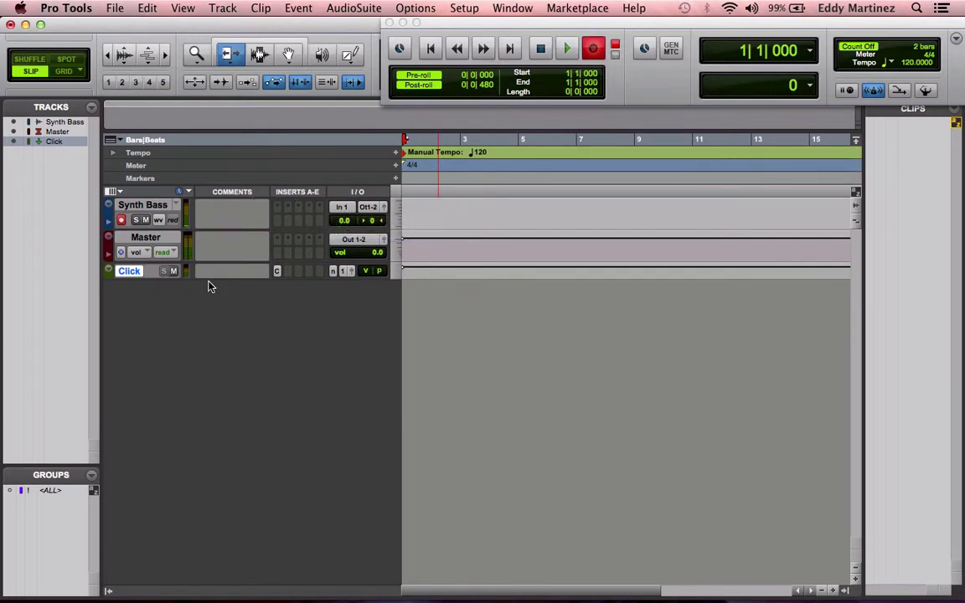
left_click(120, 193)
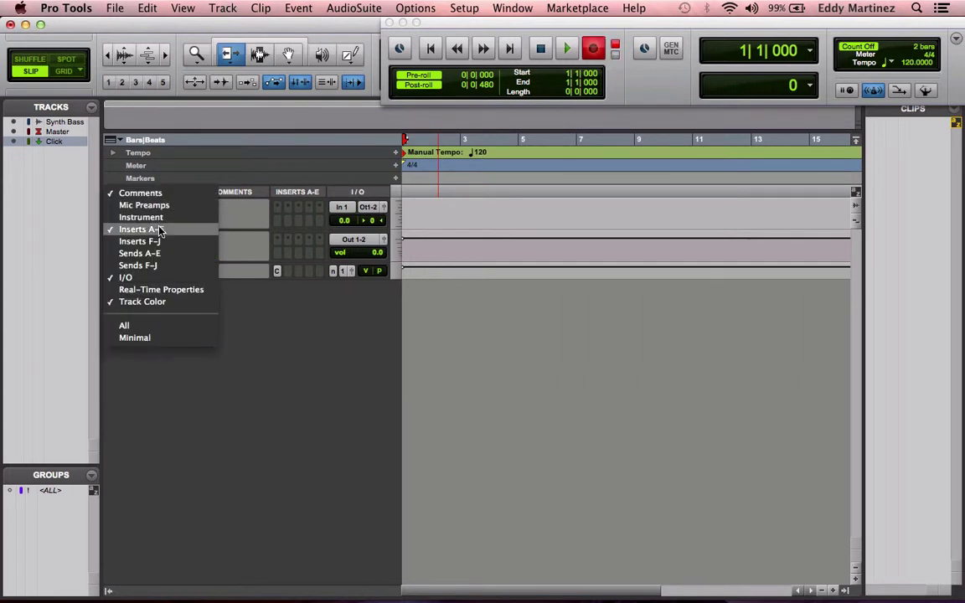
left_click(342, 212)
left_click(342, 211)
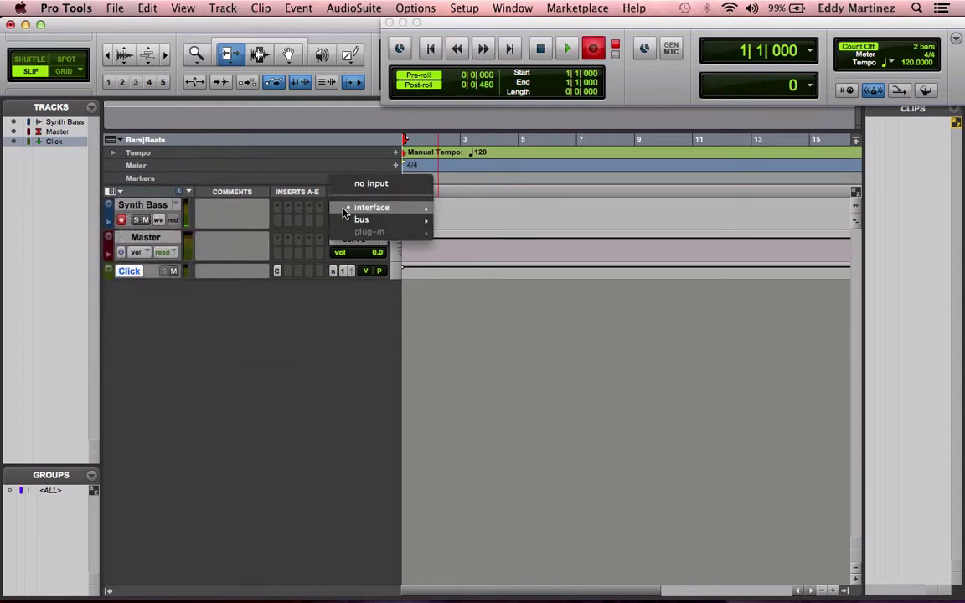
mouse_move(406, 207)
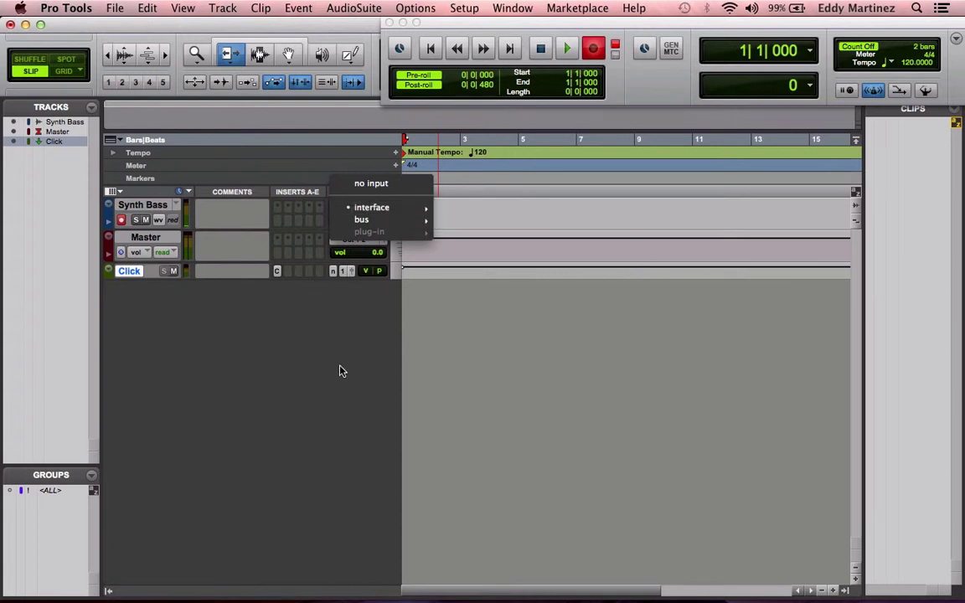
left_click(338, 370)
left_click(368, 209)
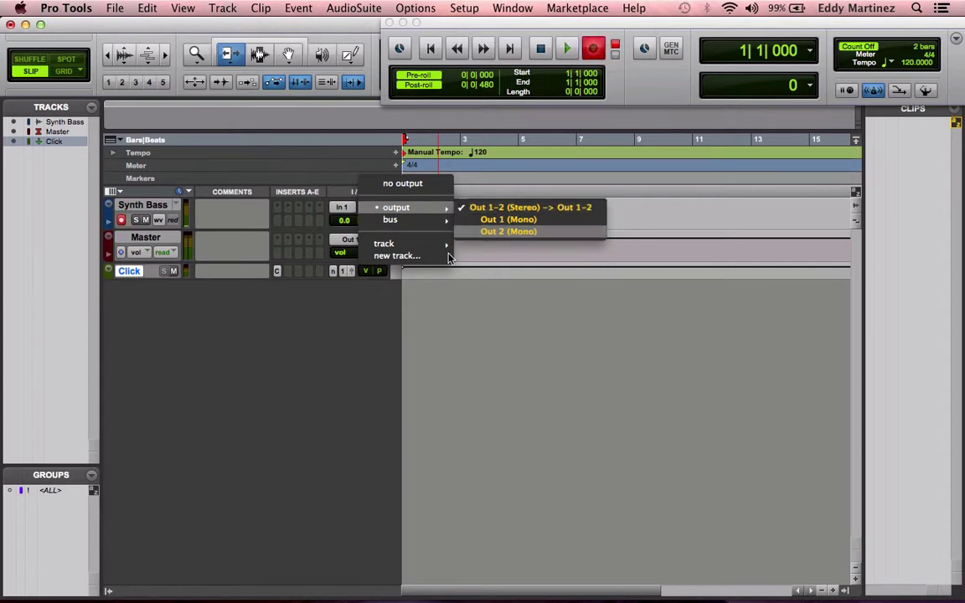
left_click(327, 373)
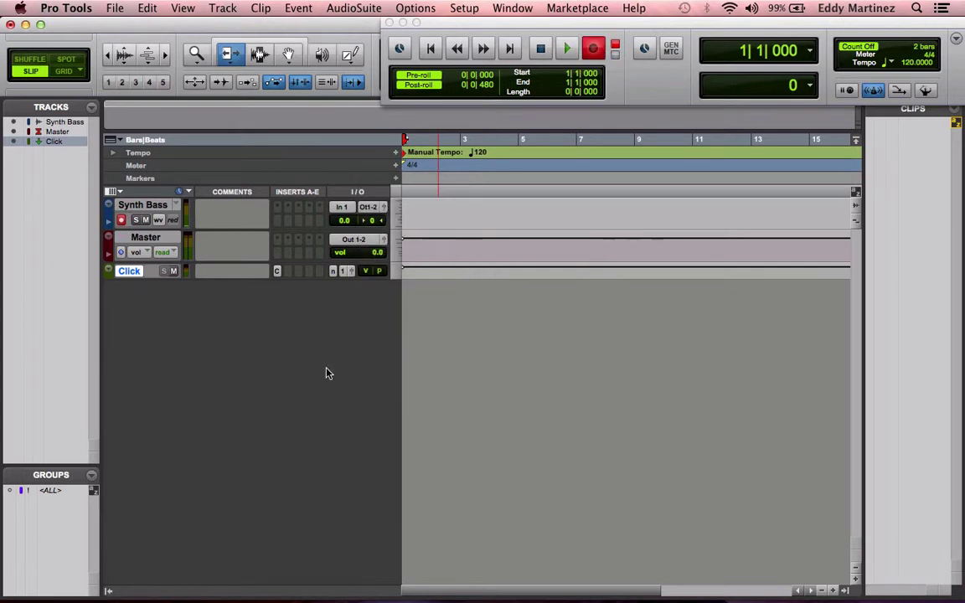
left_click(366, 242)
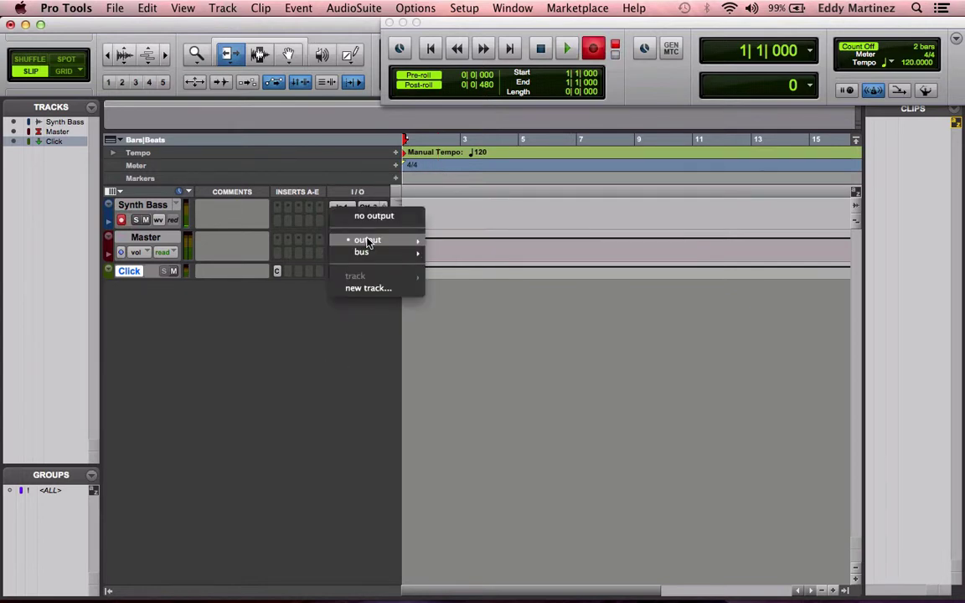
left_click(342, 333)
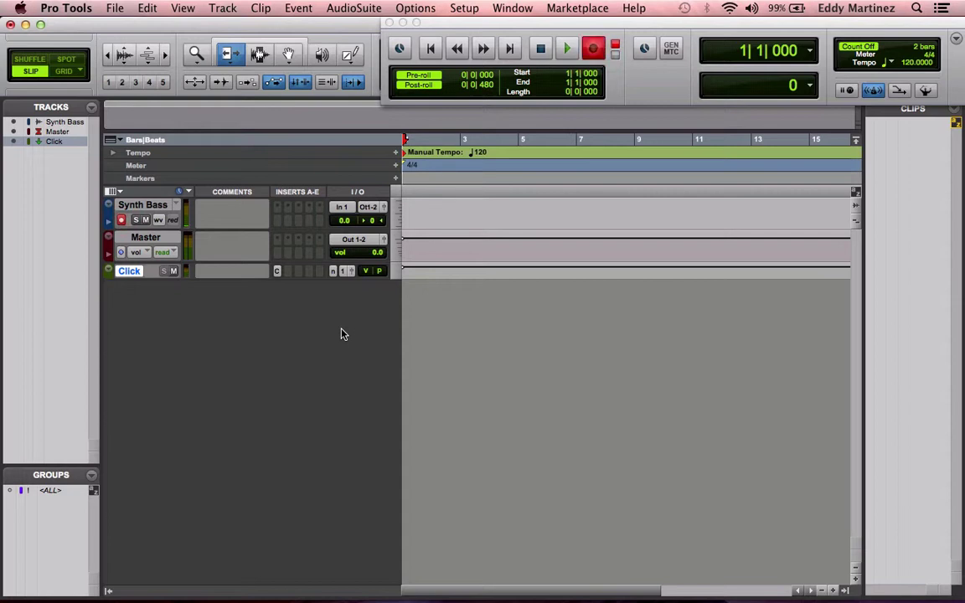
Record the Synth Bass_14 clip from the session start to near bar 8, then return to start
key("space")
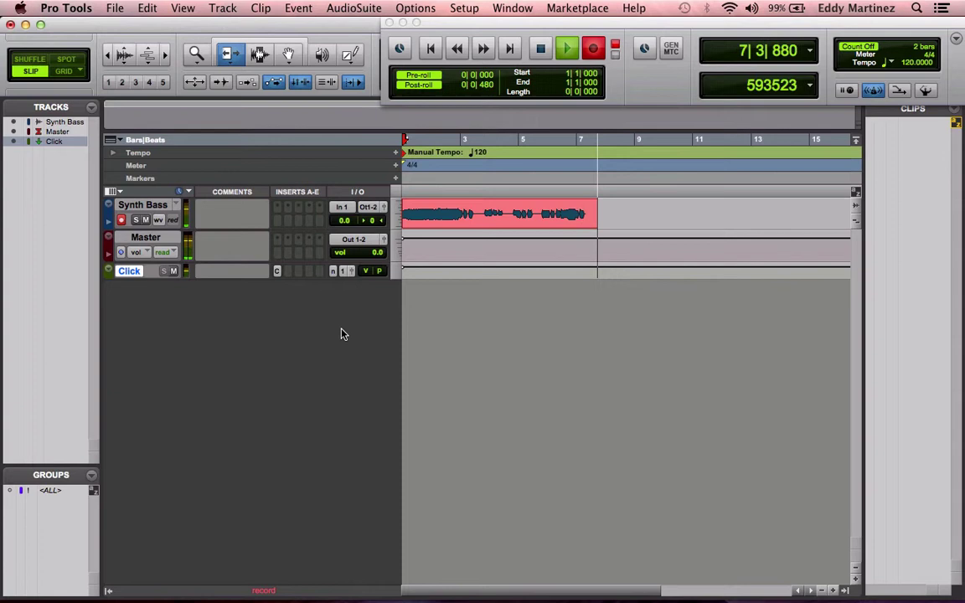
key("space")
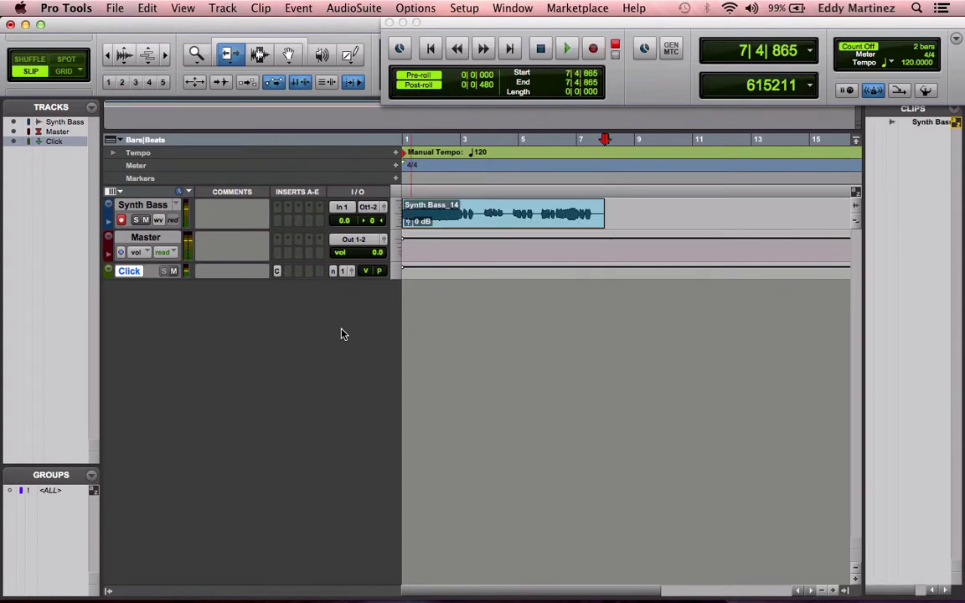
key("Return")
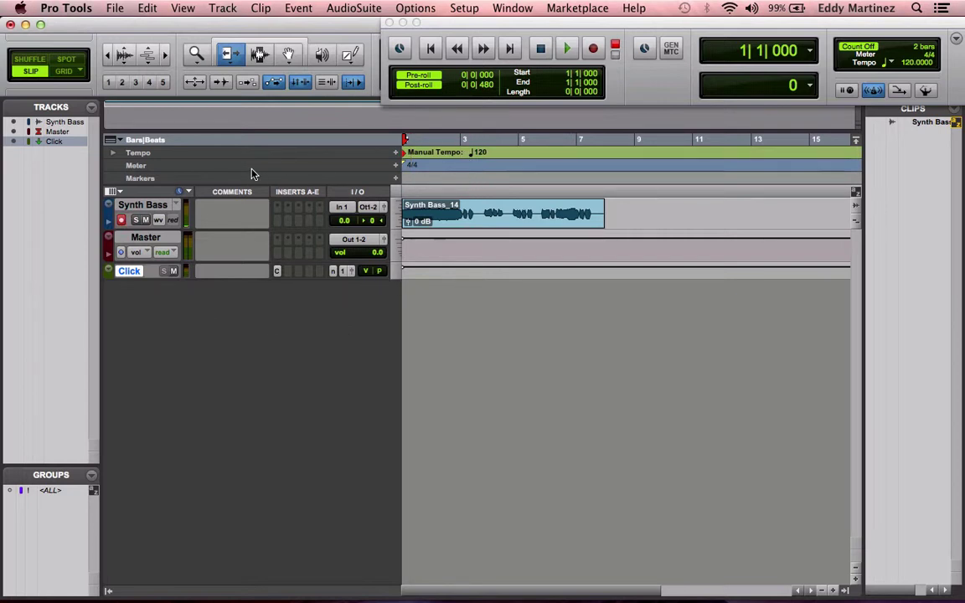
Play the Synth Bass_14 recording from the start and stop near bar 7
key("space")
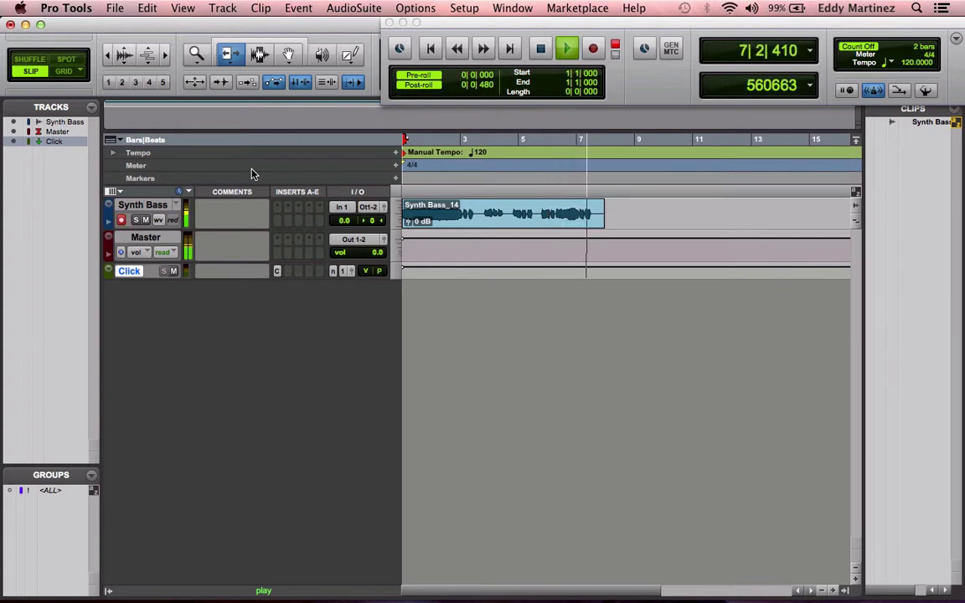
key("space")
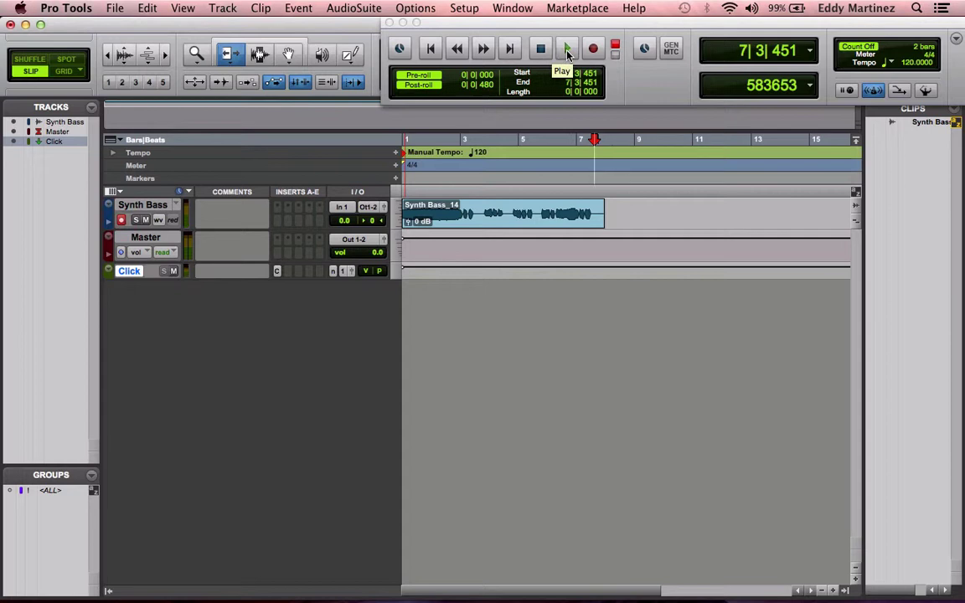
Set the Play button to Loop, run a looped pass, then return to the session start
left_click(566, 50)
key("space")
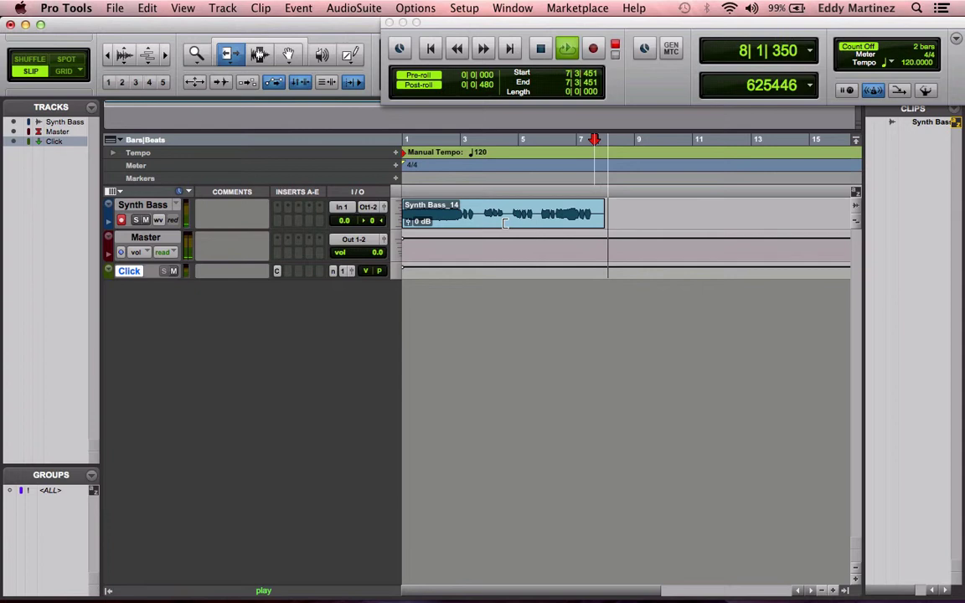
key("space")
key("Return")
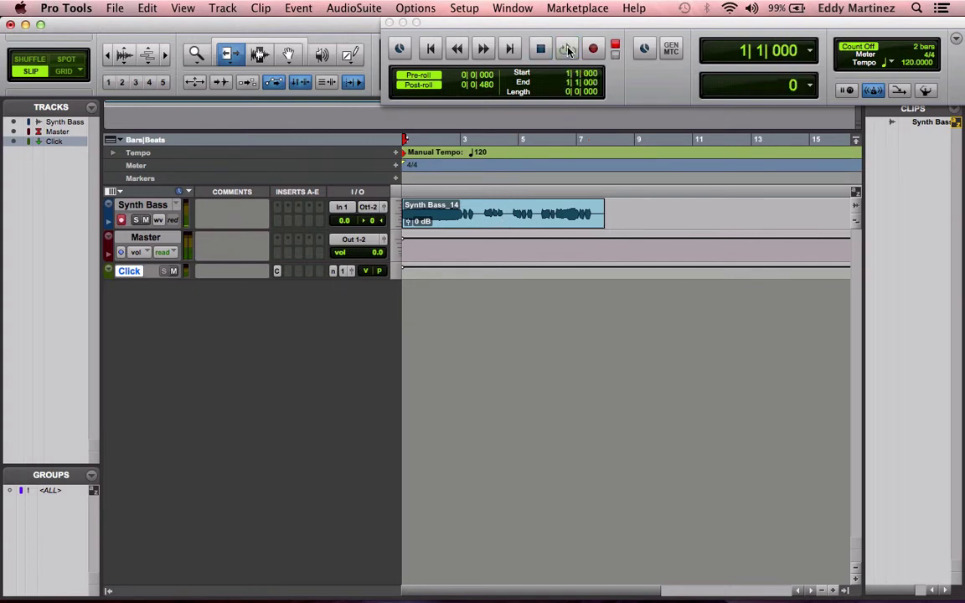
Select most of the Synth Bass clip from bar 1 and play the selection
left_click(260, 54)
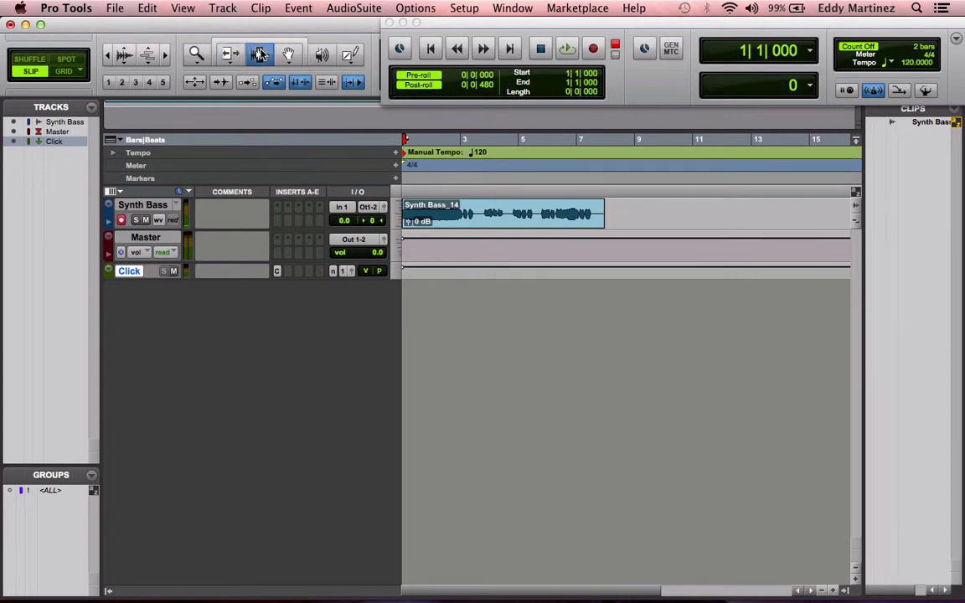
left_click(593, 213)
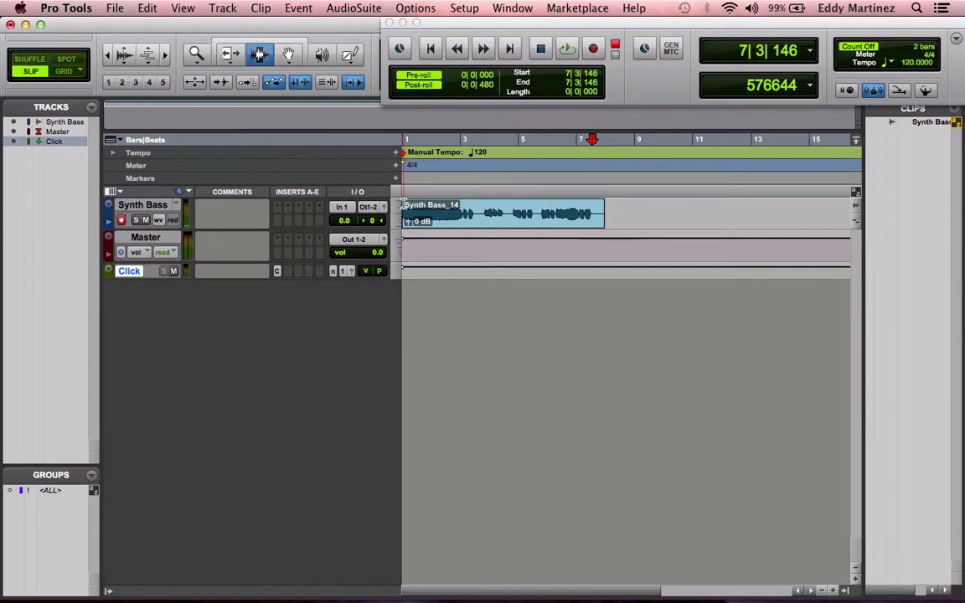
left_click_drag(405, 210, 495, 211)
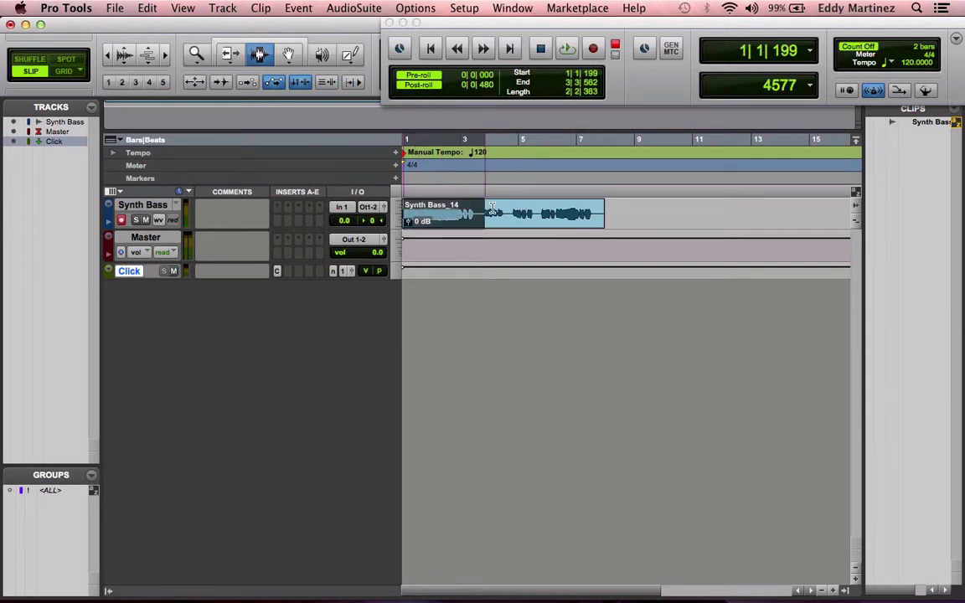
left_click(638, 212)
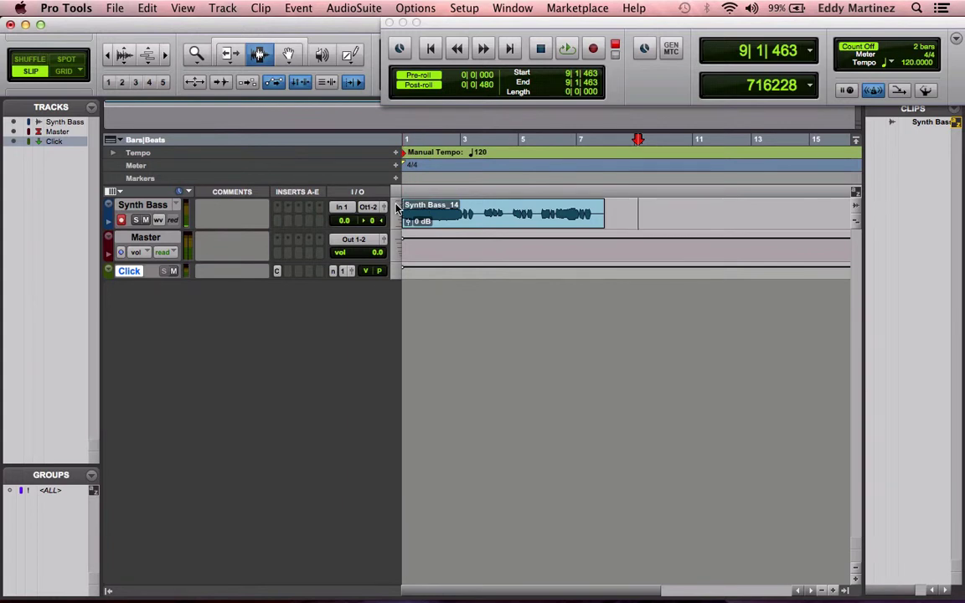
left_click(399, 208)
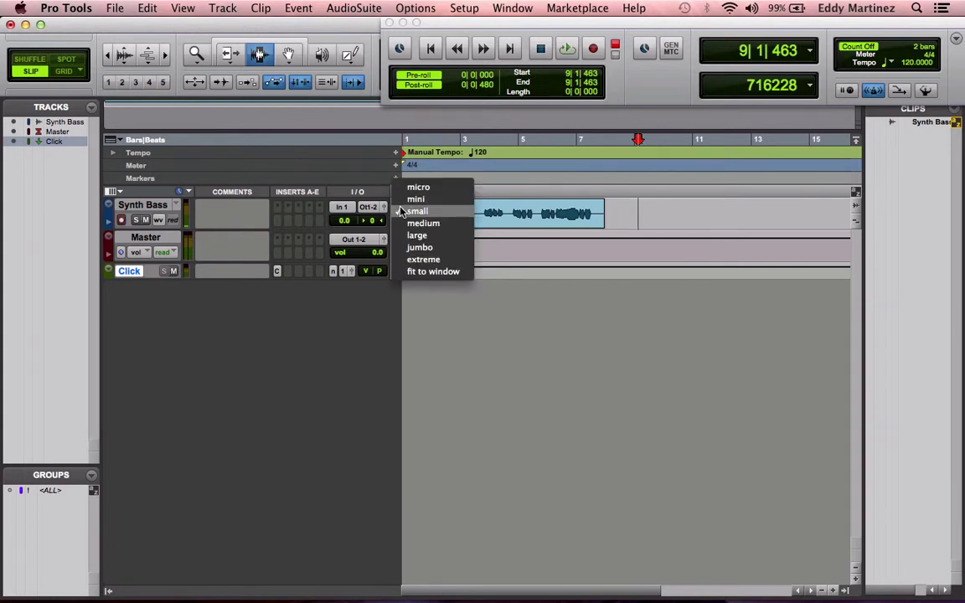
left_click(399, 210)
left_click_drag(403, 210, 577, 221)
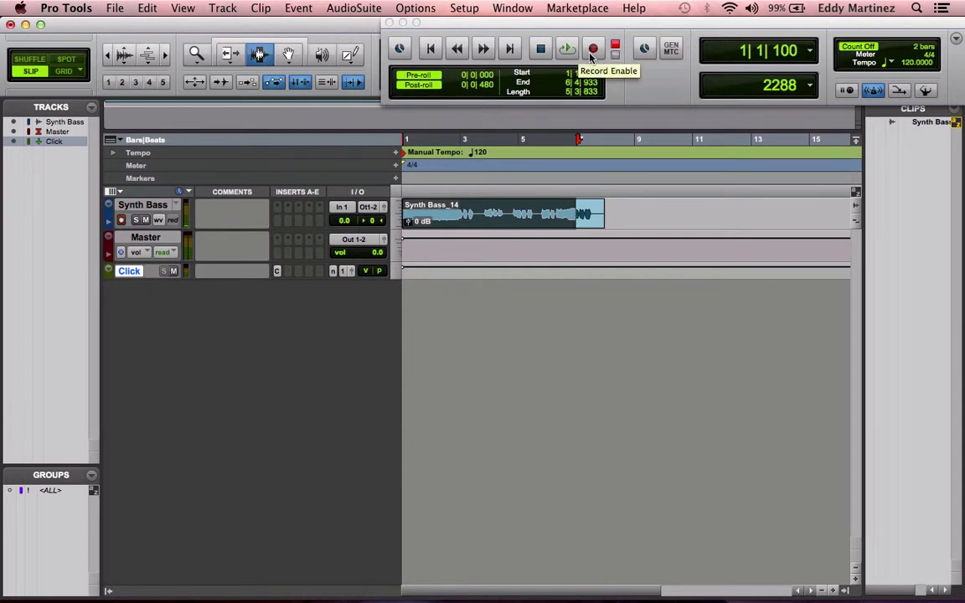
key("space")
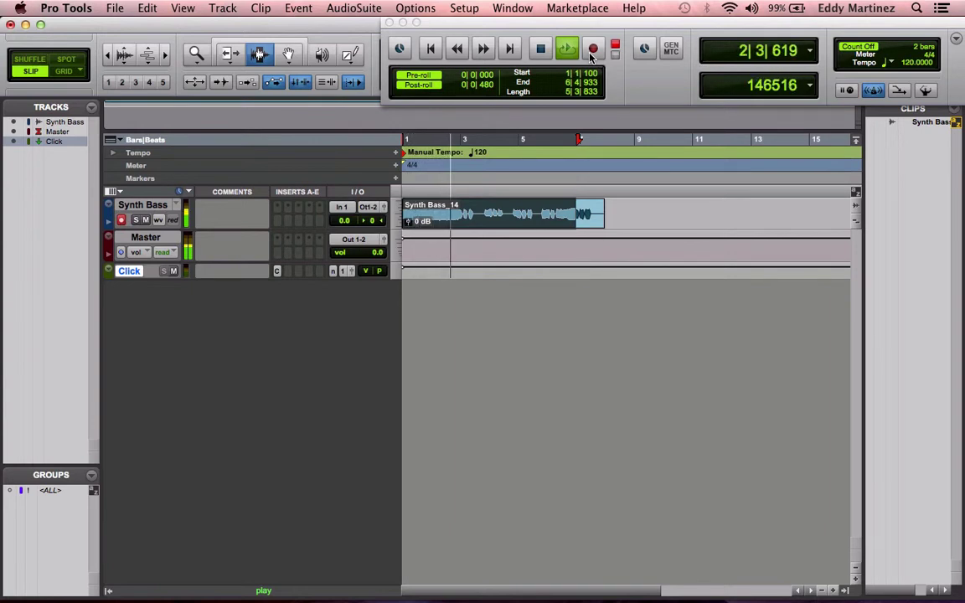
key("space")
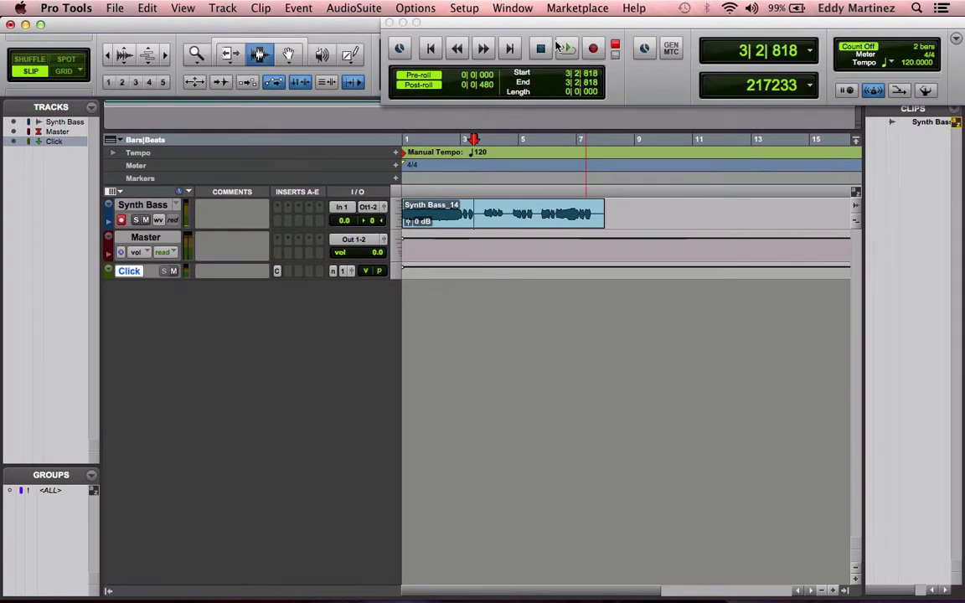
Shift the Transport window slightly left and toggle the Conductor tempo, ending on manual 120 BPM
left_click(592, 50)
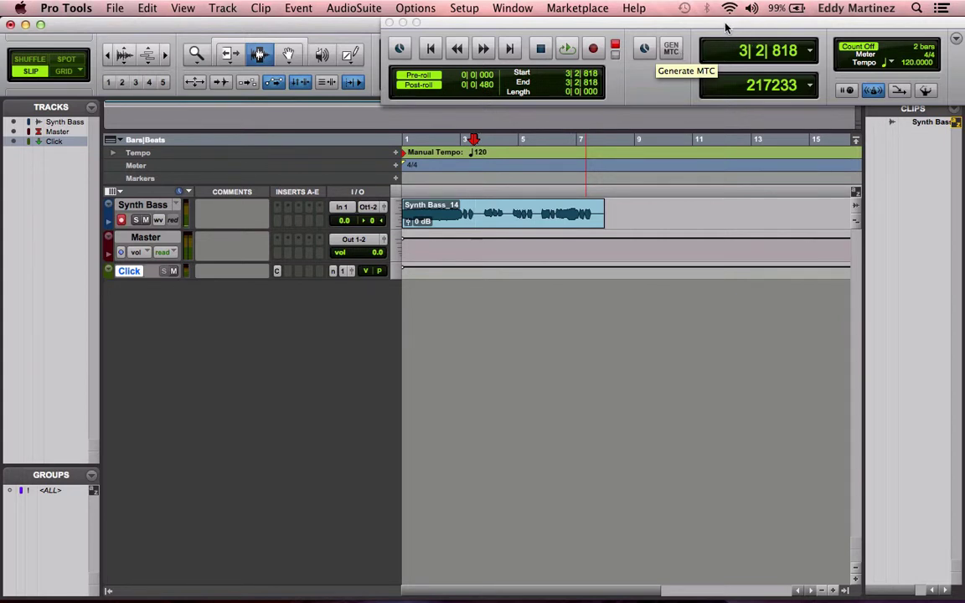
left_click_drag(725, 22, 708, 24)
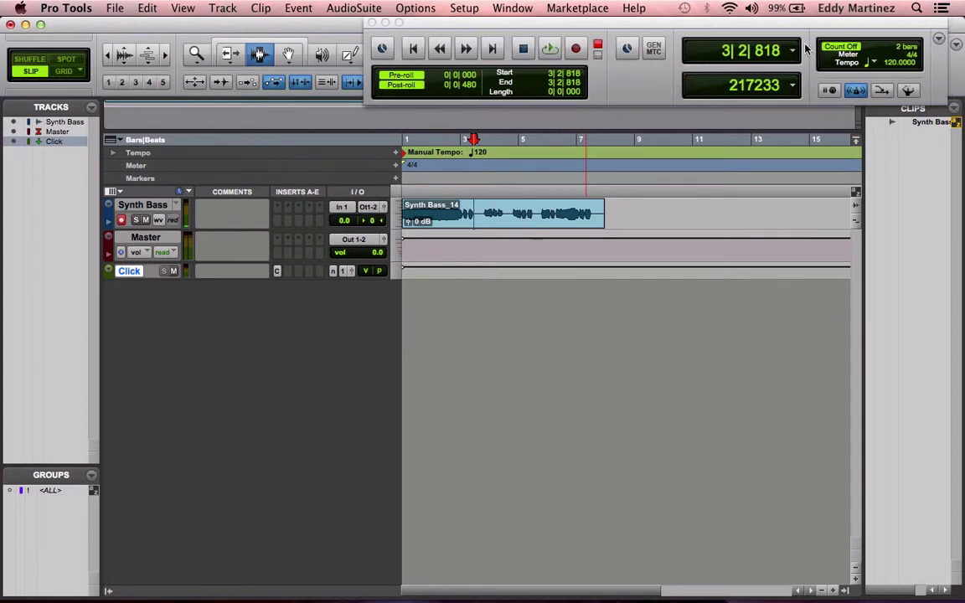
left_click(911, 92)
left_click(911, 94)
left_click(912, 94)
left_click(911, 92)
type("1")
type("62")
key("Return")
double_click(911, 55)
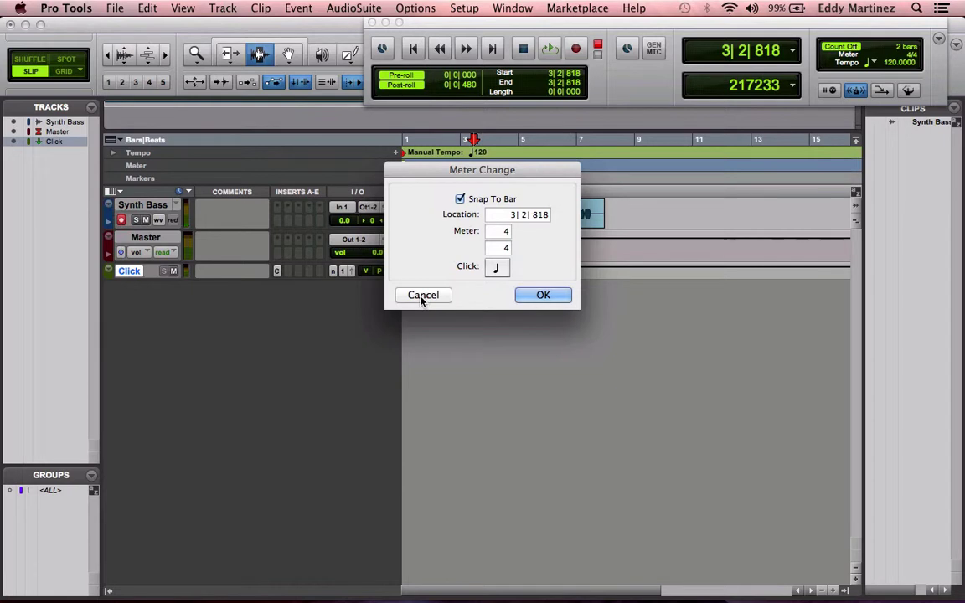
left_click(506, 232)
type("6")
type("4")
left_click(417, 296)
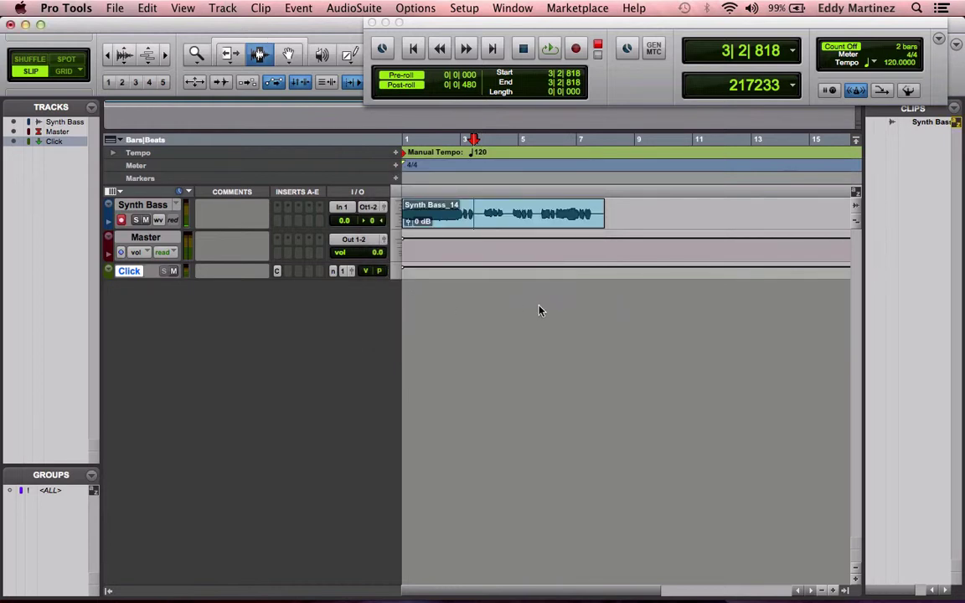
Return to bar 1, trial-trim the Synth Bass_14 clip's end, then undo the trim
key("Return")
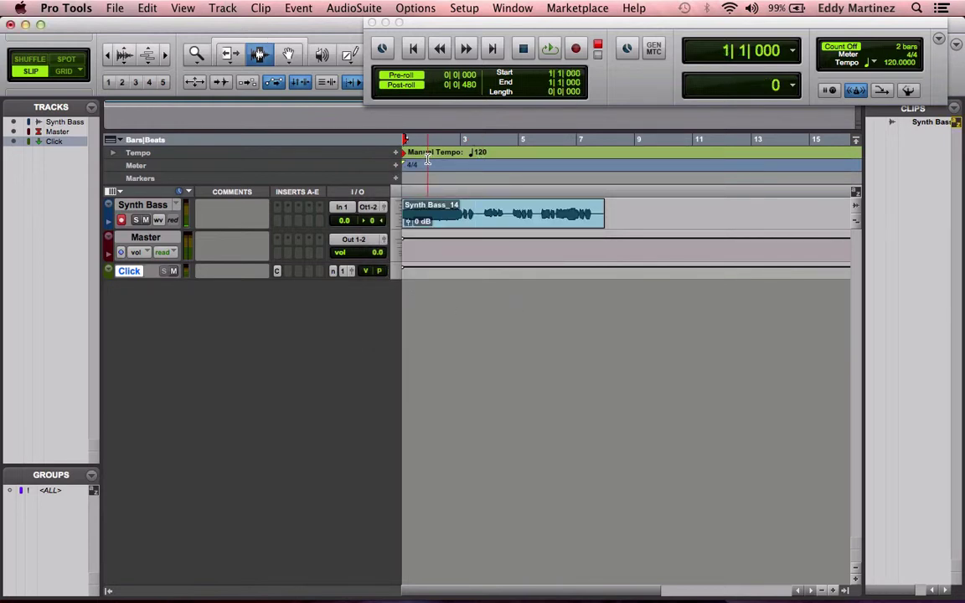
left_click(236, 57)
left_click(287, 55)
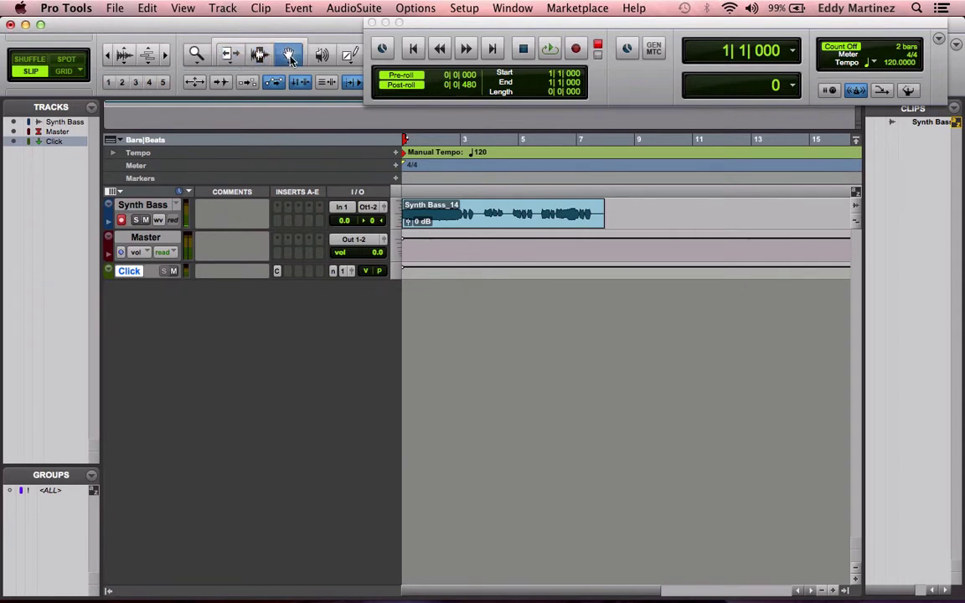
left_click(227, 56)
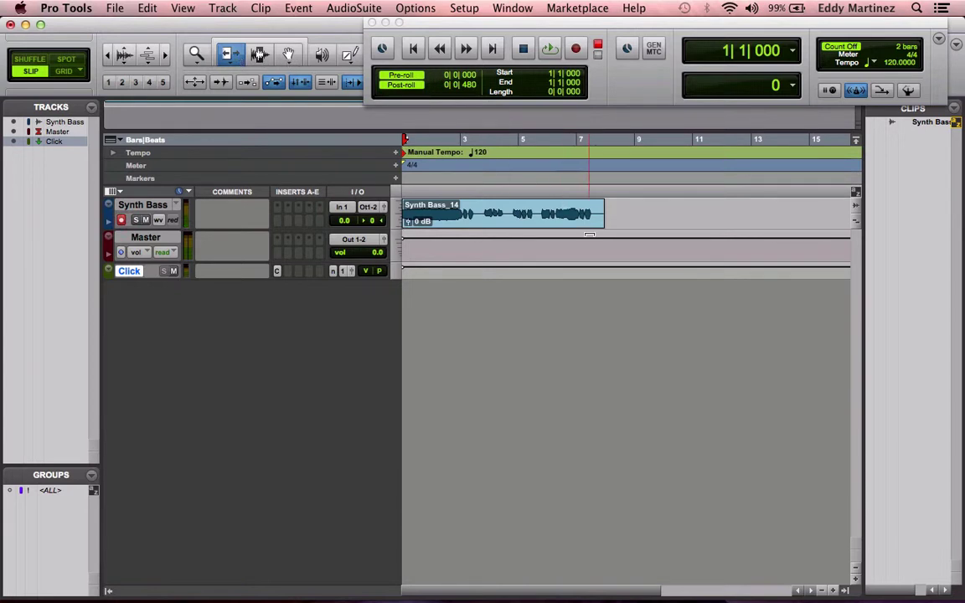
left_click(598, 224)
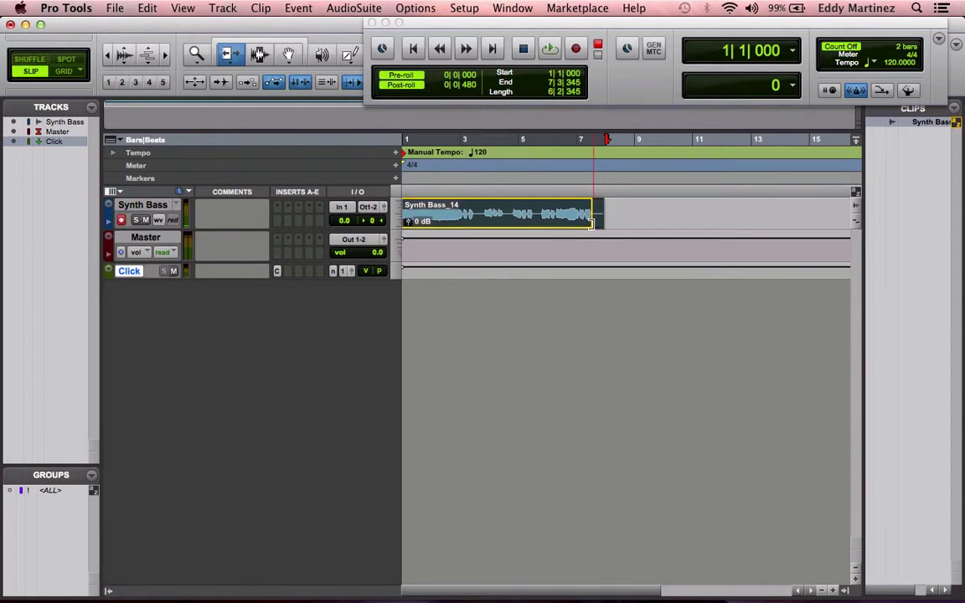
left_click_drag(598, 224, 593, 223)
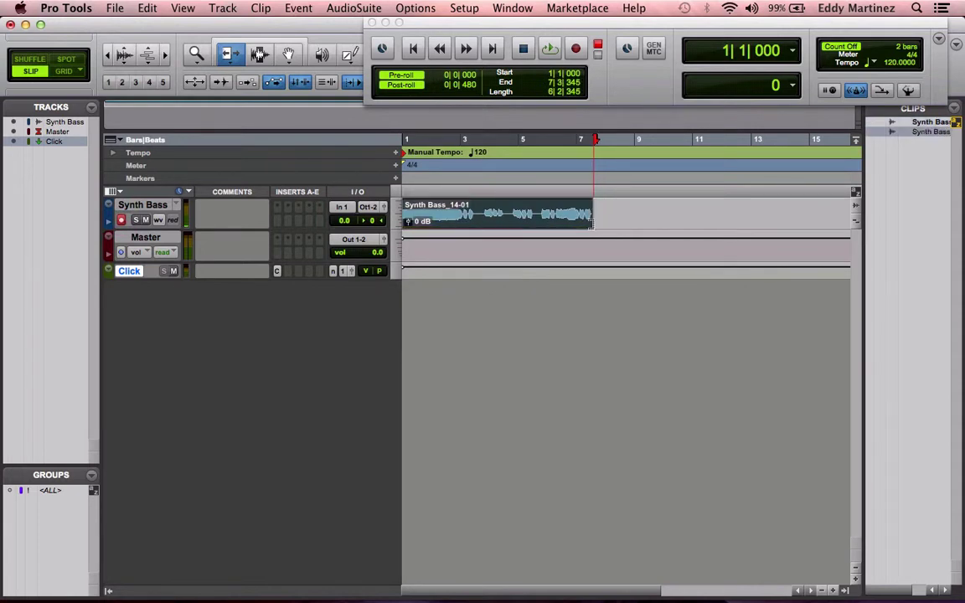
key("super+z")
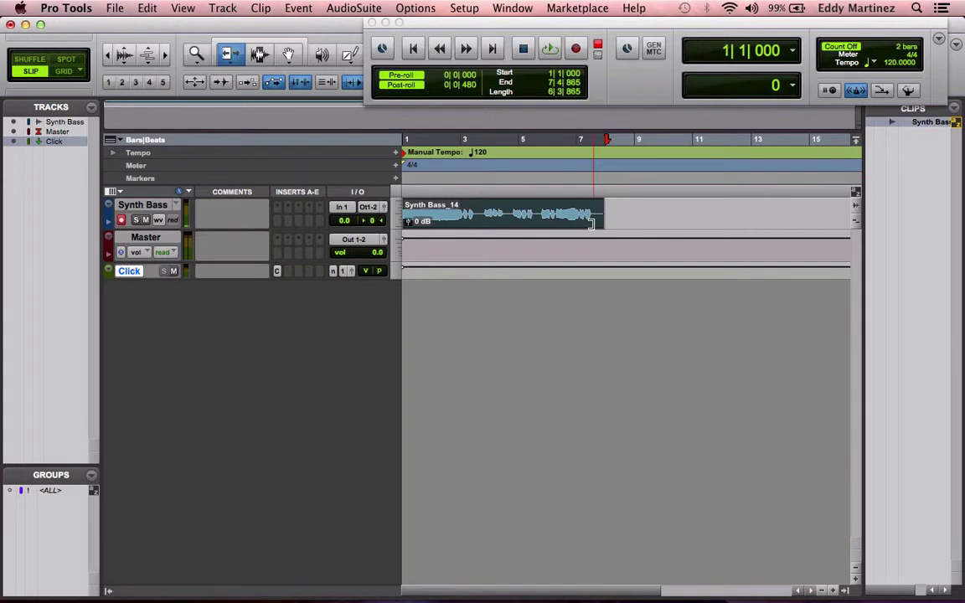
left_click(267, 59)
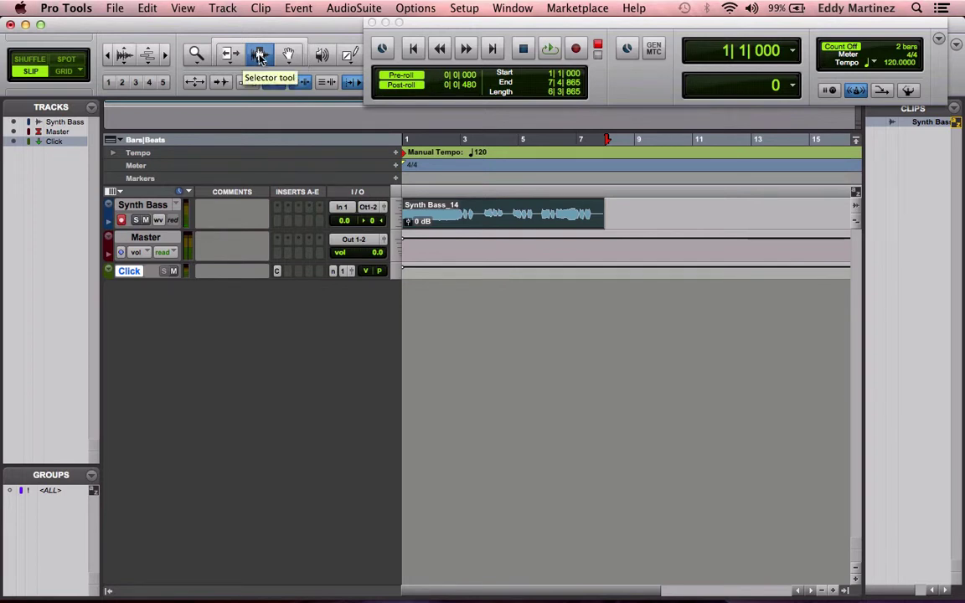
left_click_drag(405, 210, 598, 211)
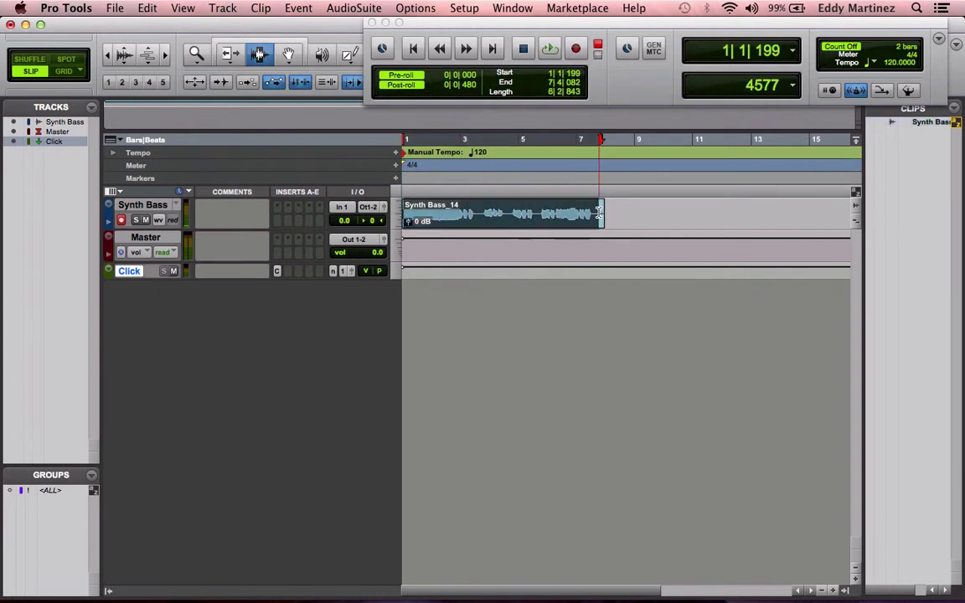
key("Delete")
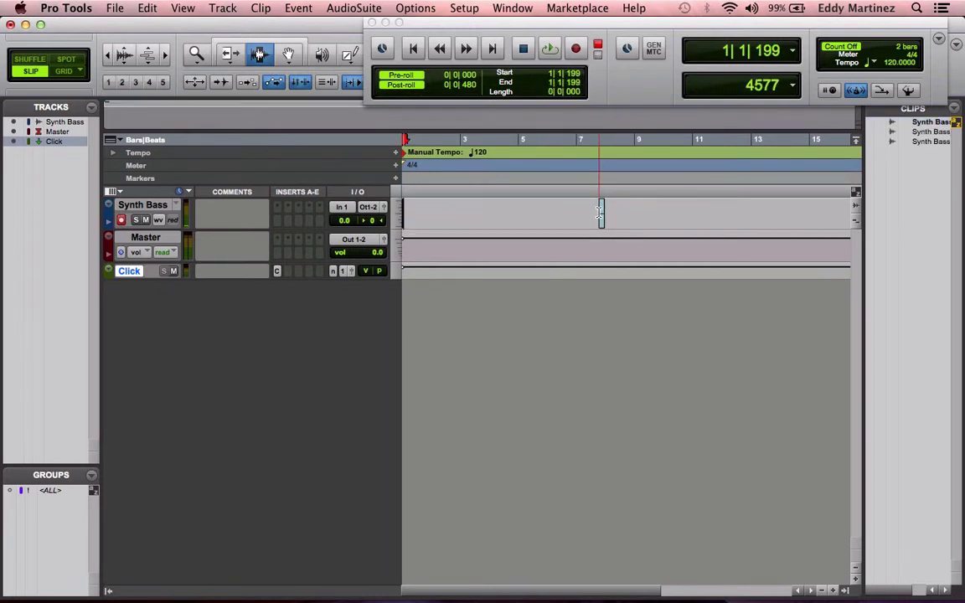
key("super+z")
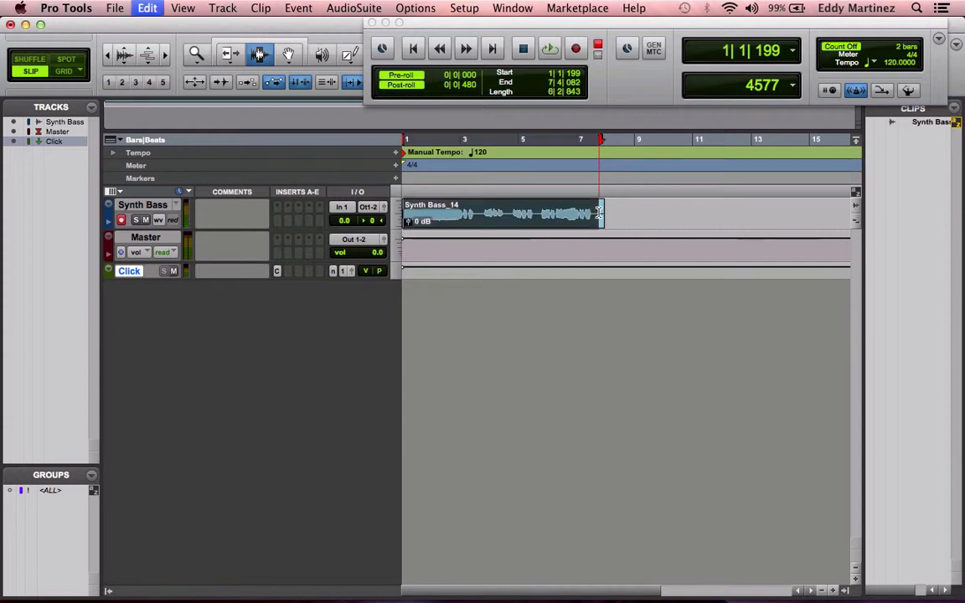
left_click(636, 212)
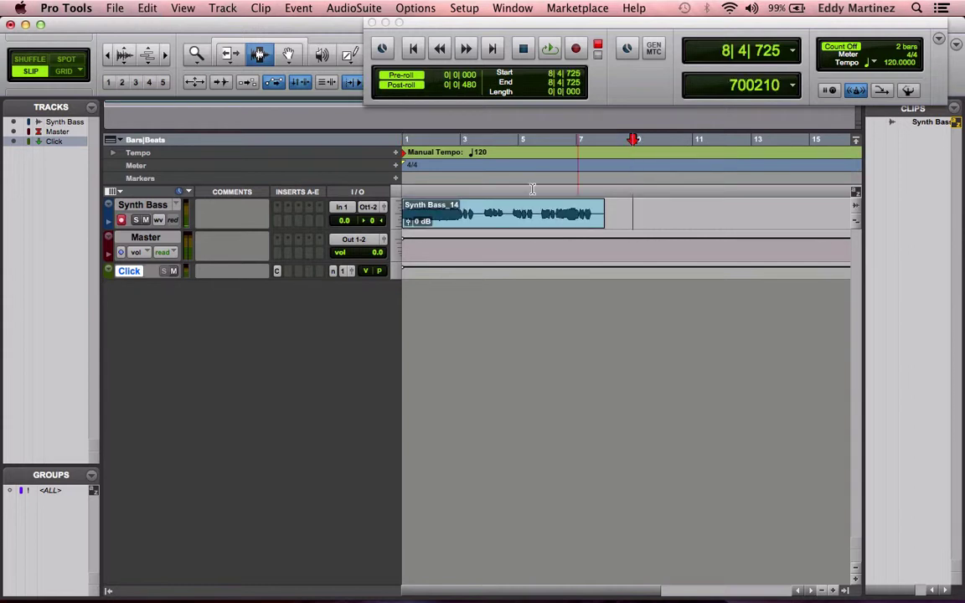
left_click(287, 55)
left_click_drag(489, 215, 461, 209)
key("super+z")
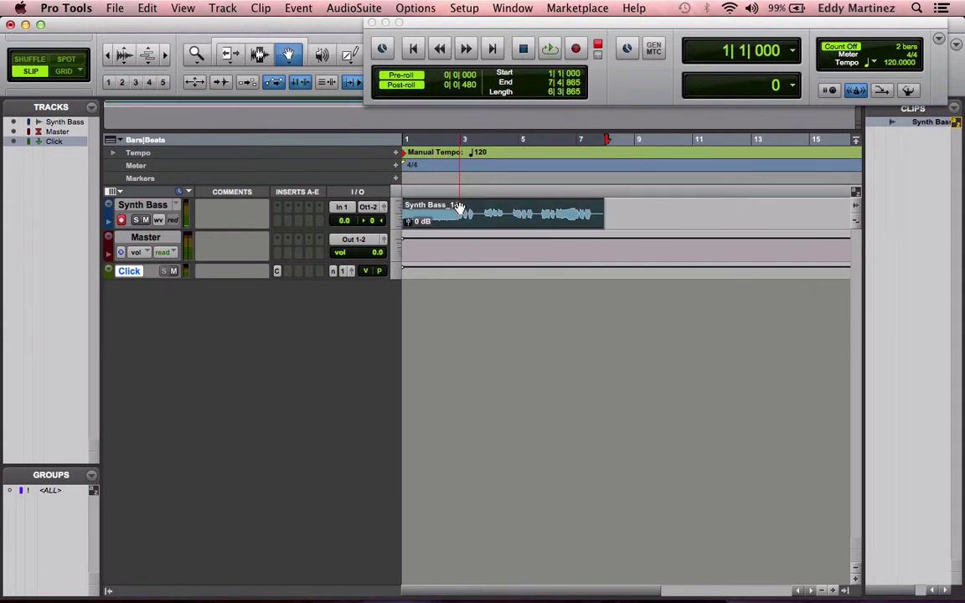
With the Smart Tool, drag Synth Bass_14 to start around bar 3 and nudge its edges
left_click(293, 55)
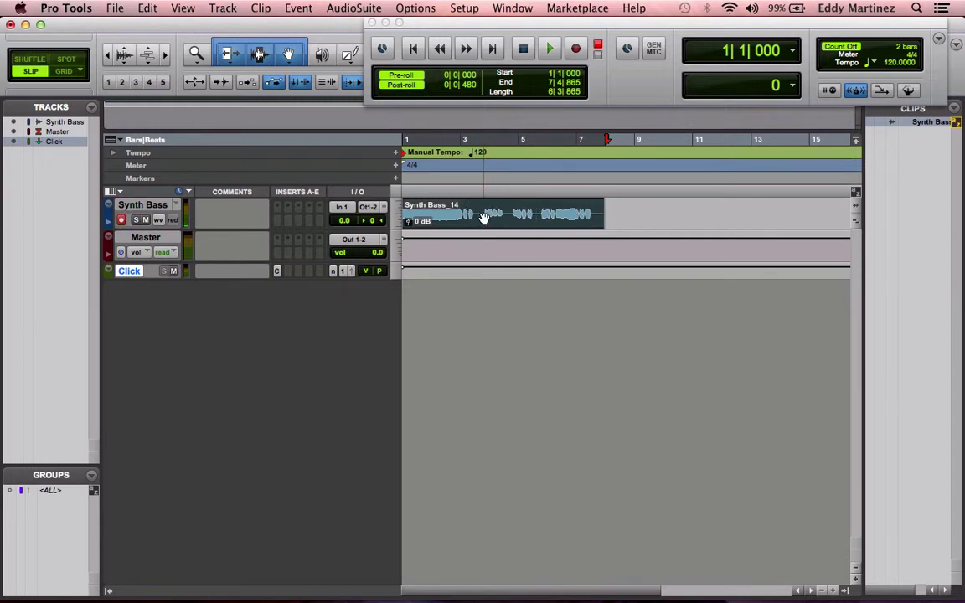
left_click_drag(488, 214, 559, 240)
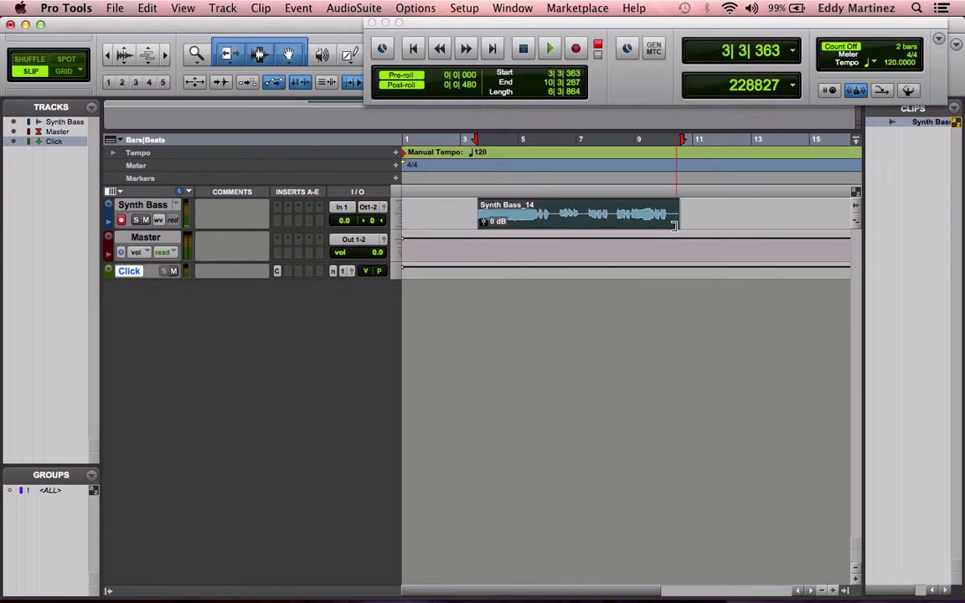
left_click_drag(671, 225, 669, 224)
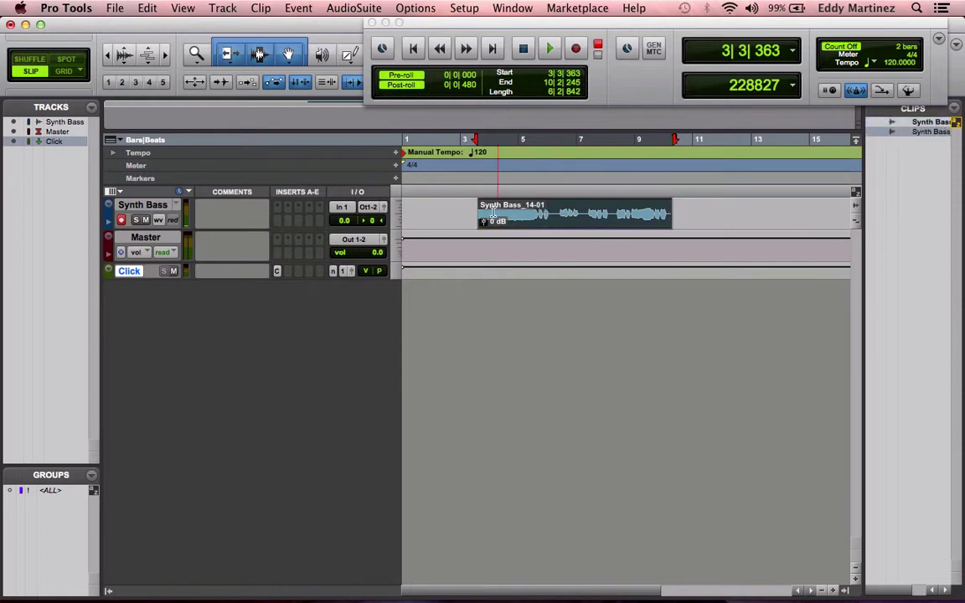
mouse_move(476, 209)
left_mouse_down()
mouse_move(500, 214)
mouse_move(477, 209)
left_mouse_up()
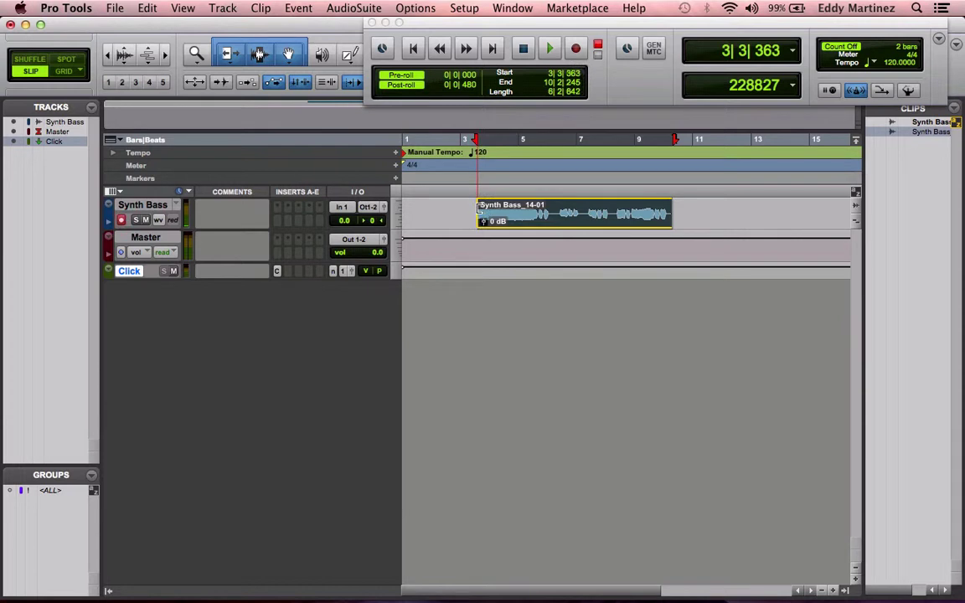
Delete a range inside the clip from bar 3, then undo the deletion
left_click_drag(475, 206, 551, 204)
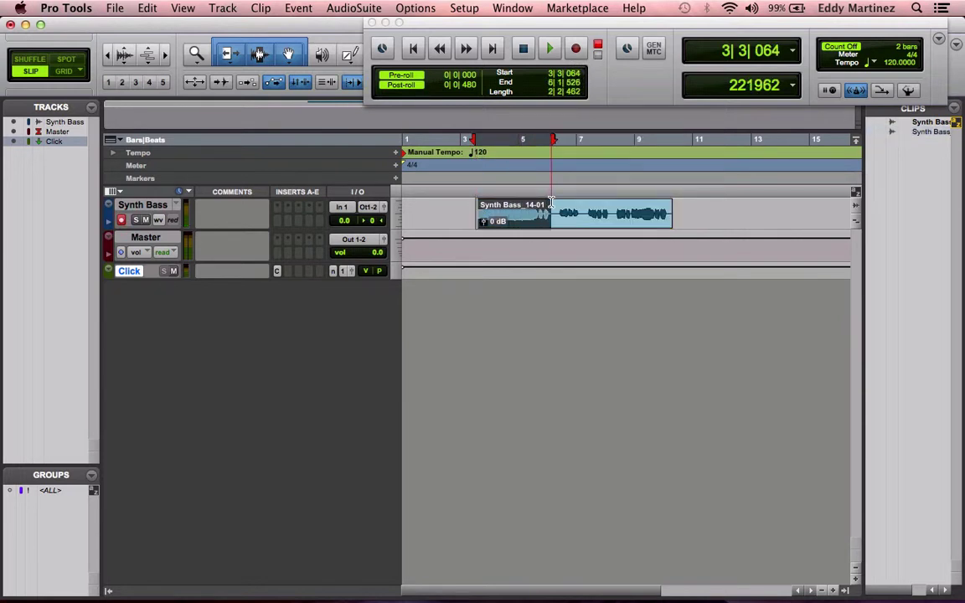
key("BackSpace")
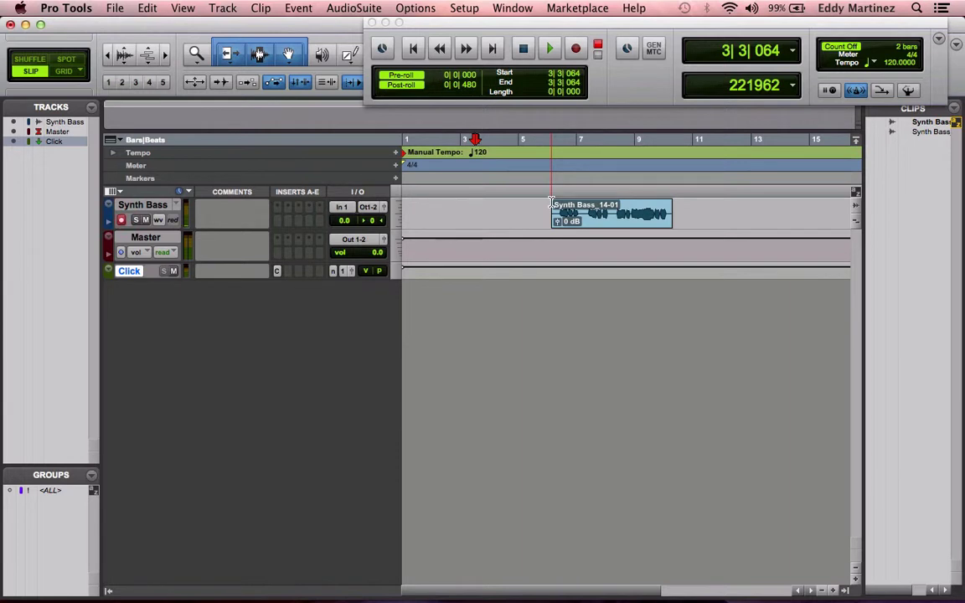
key("super+z")
key("super+z")
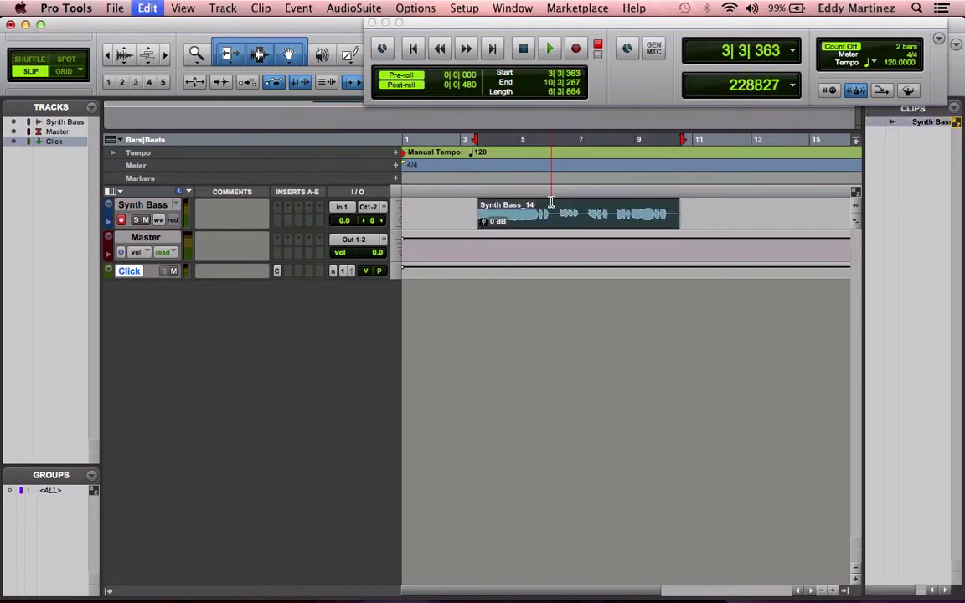